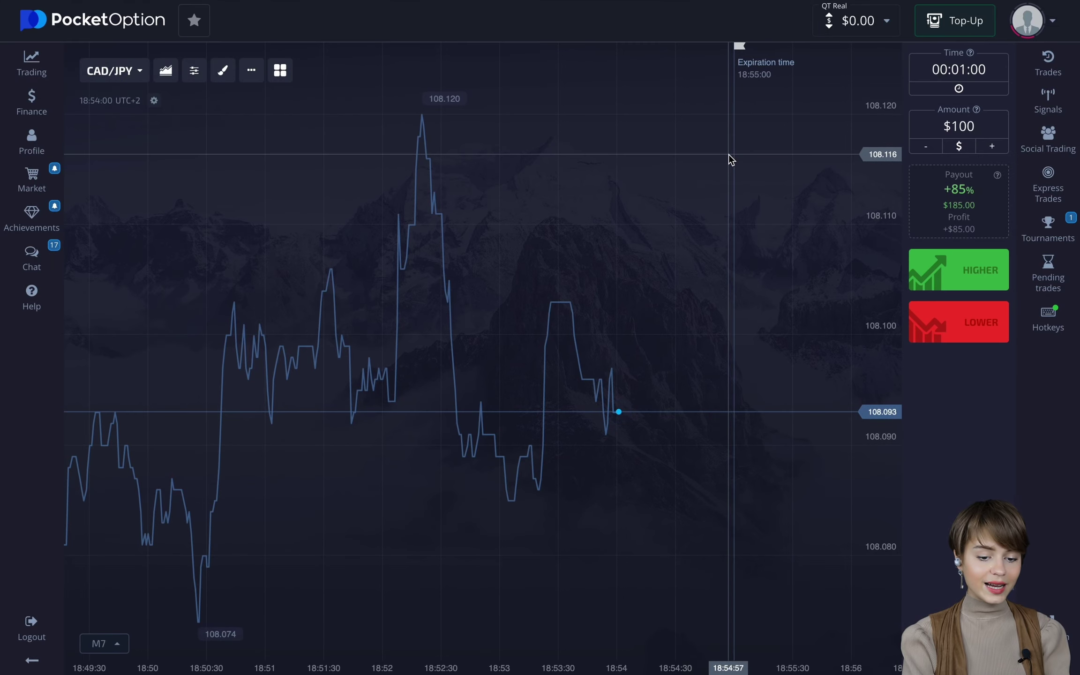
Zoom the CAD/JPY chart and open the Profile panel from the left sidebar
scroll(433, 381, down, 3)
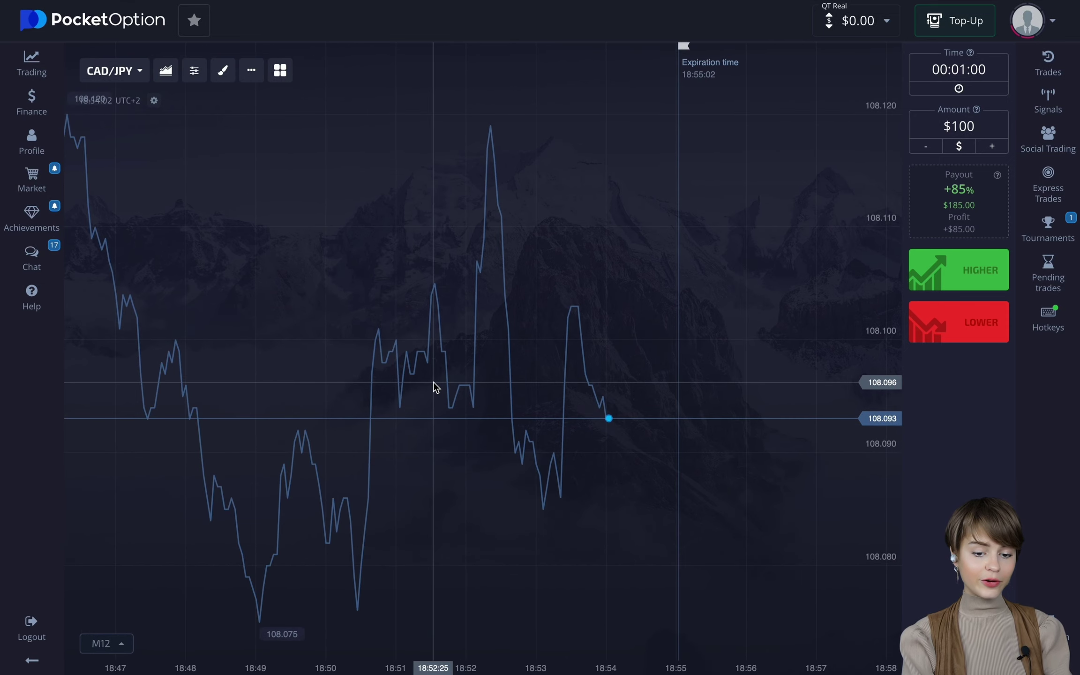
scroll(432, 382, up, 1)
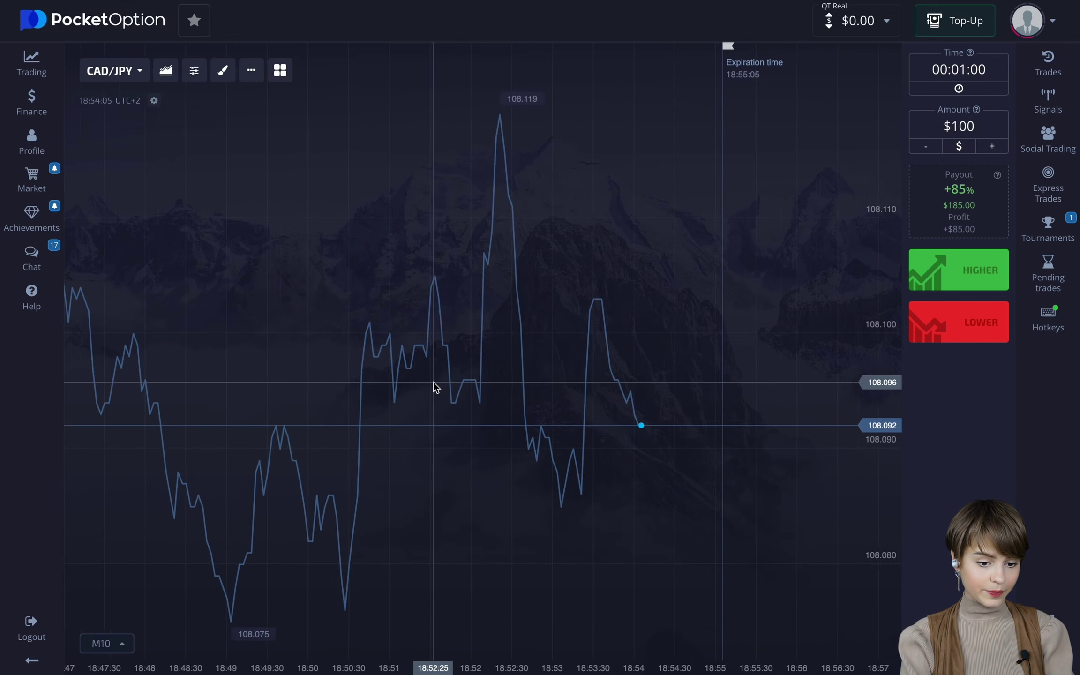
scroll(432, 382, up, 1)
click(33, 140)
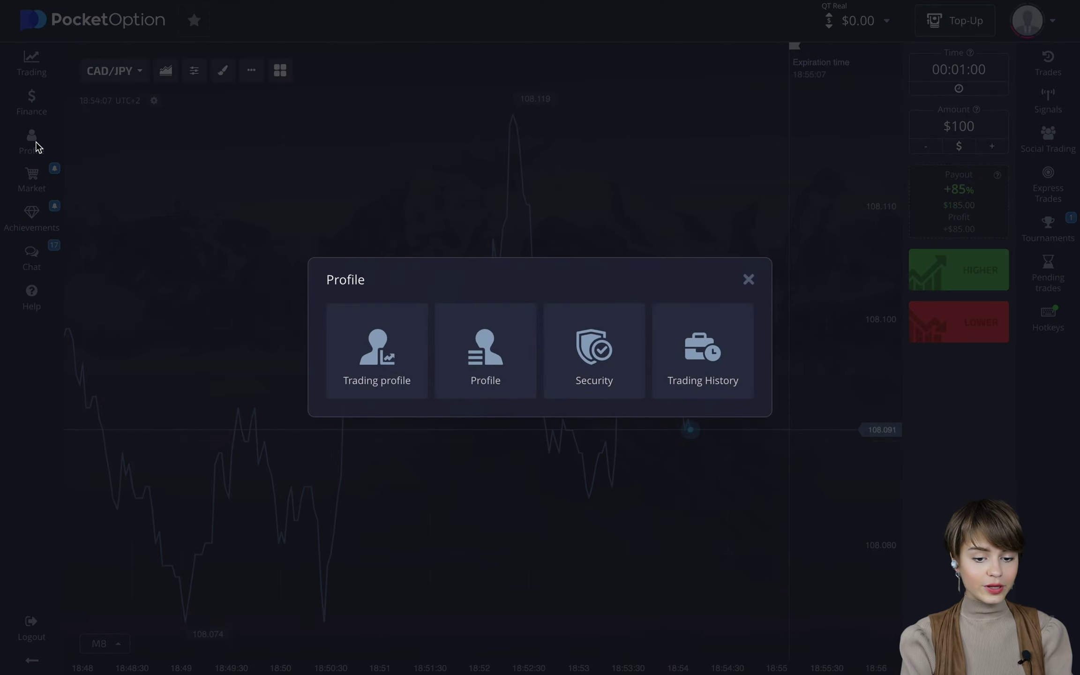
Open the profile settings page and review its verified identity status
click(519, 377)
scroll(384, 496, down, 5)
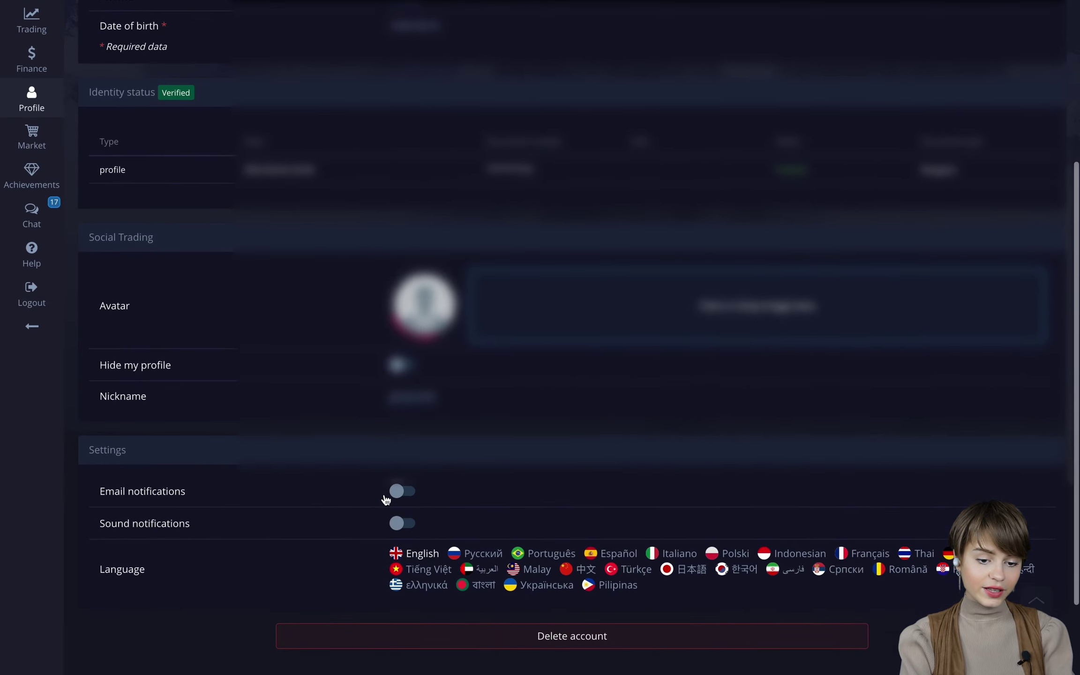
scroll(384, 494, up, 15)
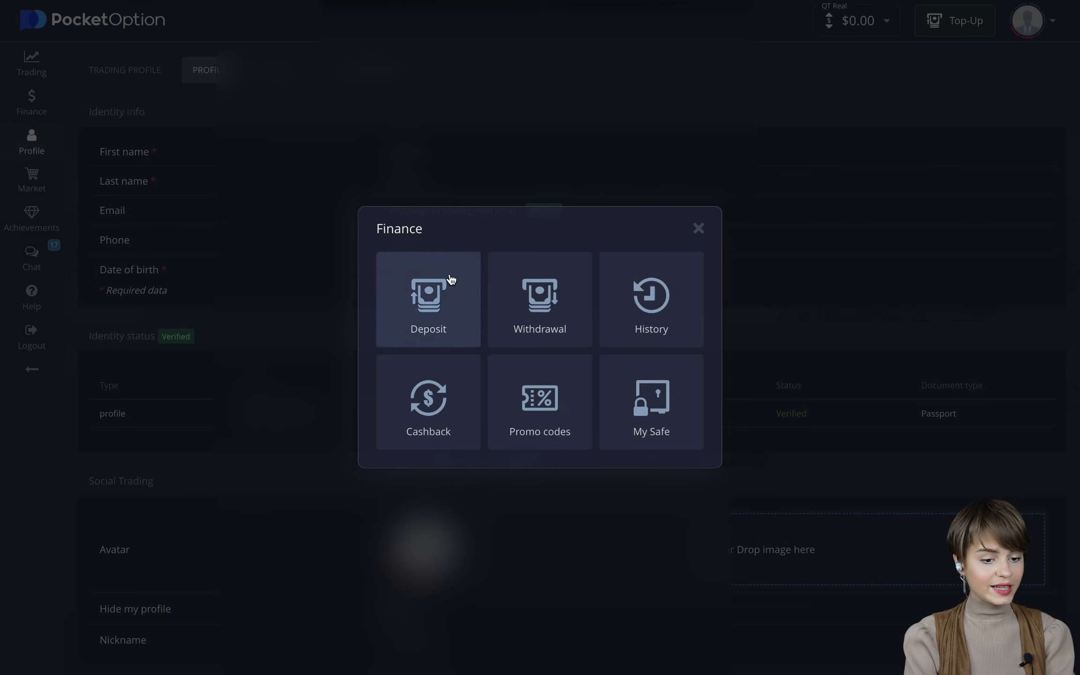
Start a deposit with Tether (USDT) TRC-20, reaching payment details for 100 USD
click(448, 283)
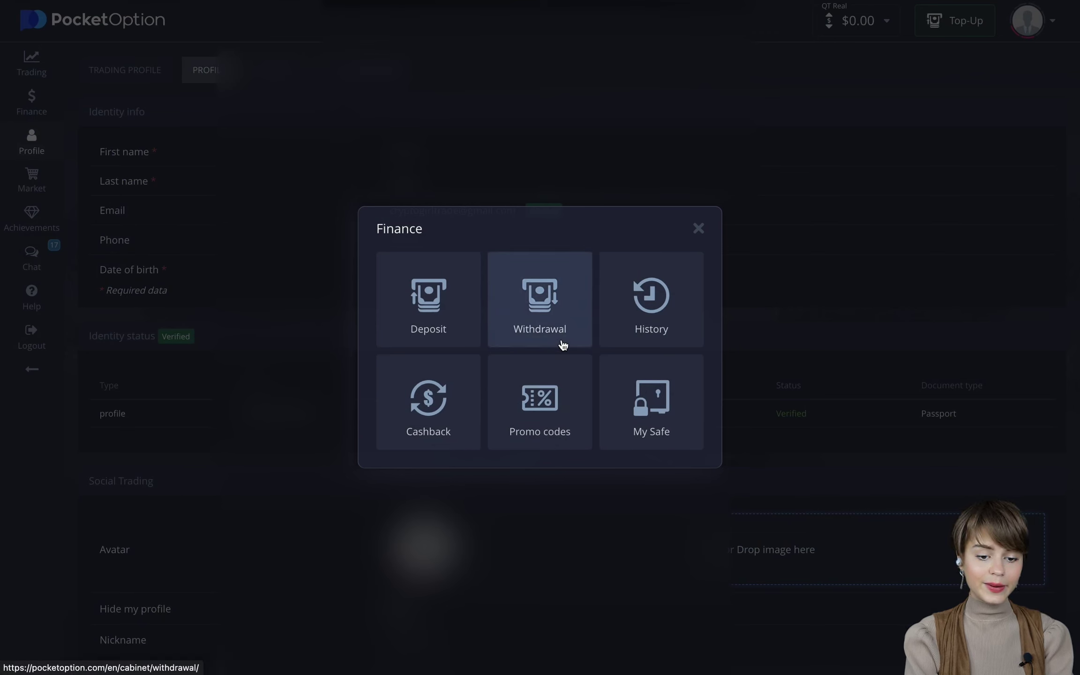
scroll(562, 345, down, 10)
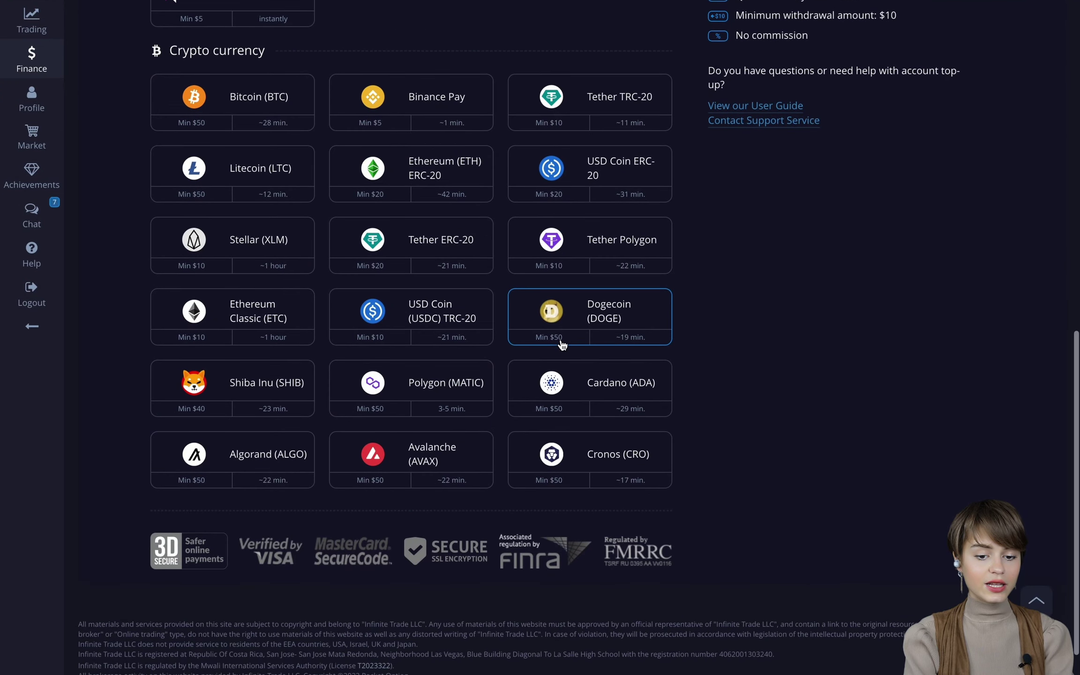
scroll(563, 345, up, 2)
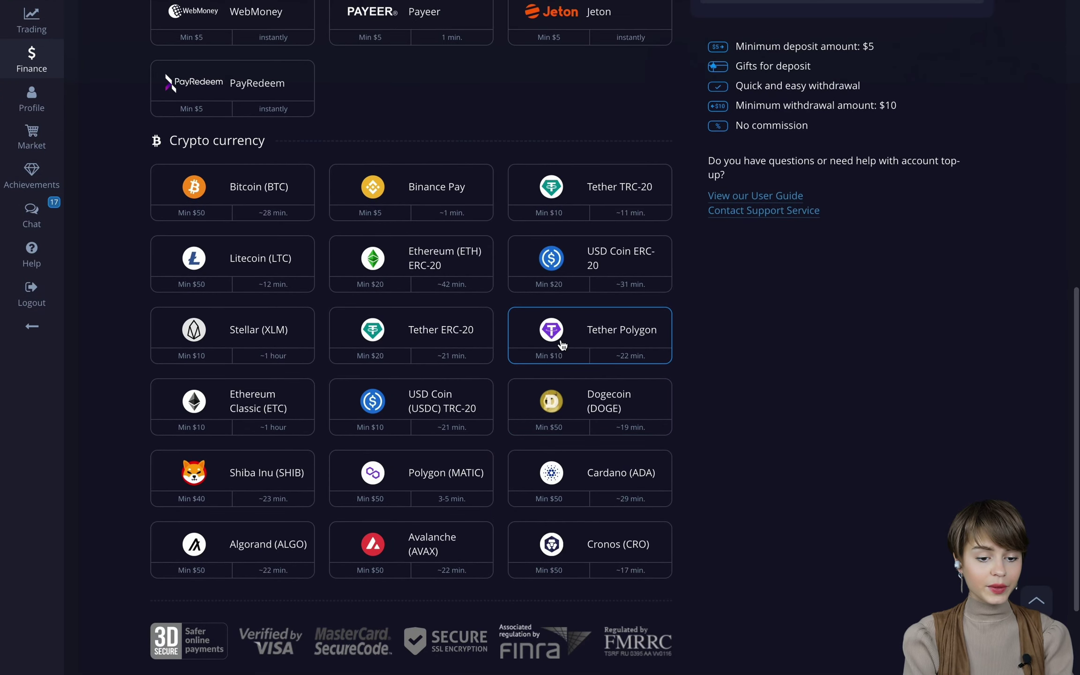
click(600, 193)
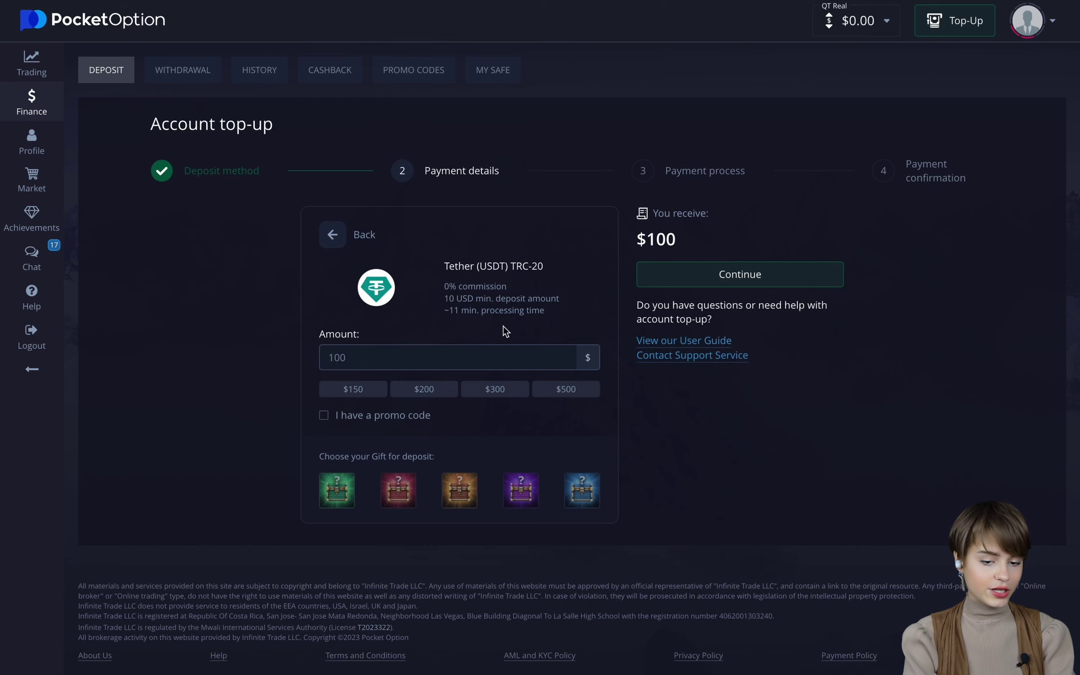
Complete the $100 USDT top-up so the real balance reads $100.00
click(691, 273)
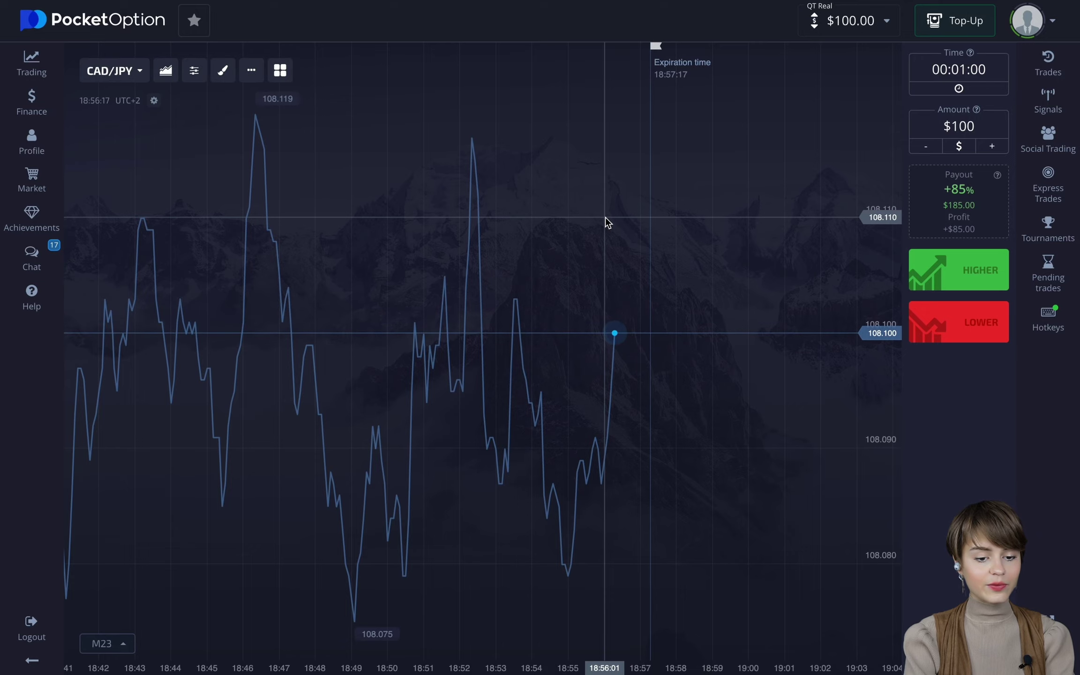
Switch the chart from CAD/JPY to AUD/CAD OTC, paying 92%
click(112, 71)
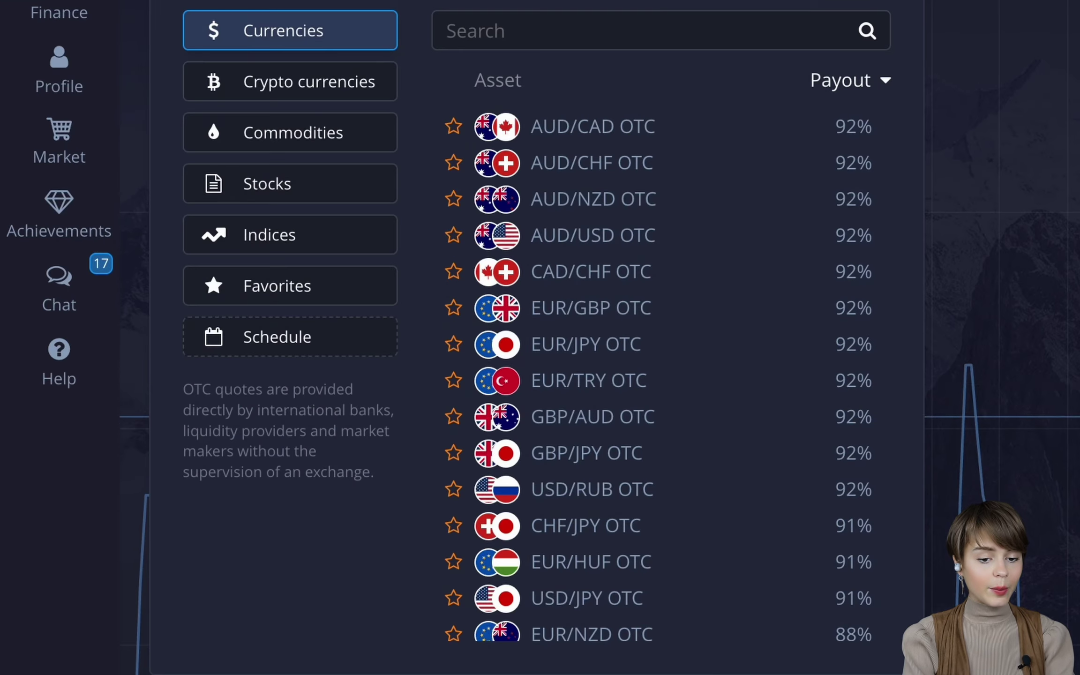
scroll(535, 307, down, 5)
scroll(535, 306, up, 5)
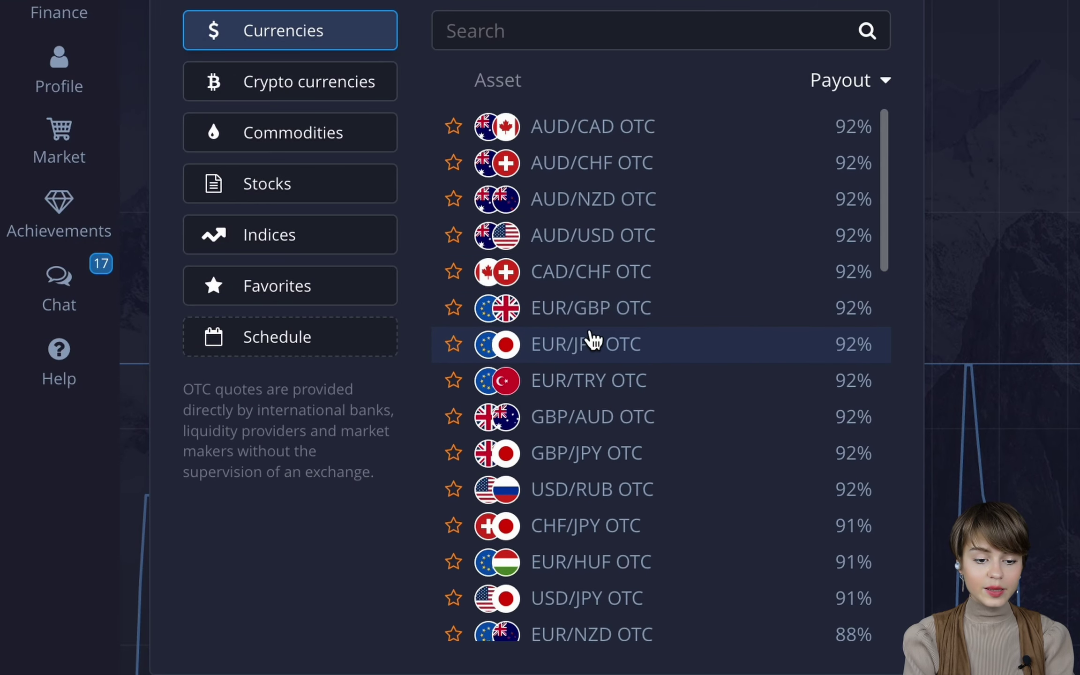
scroll(586, 345, down, 10)
scroll(605, 318, down, 2)
scroll(602, 315, up, 10)
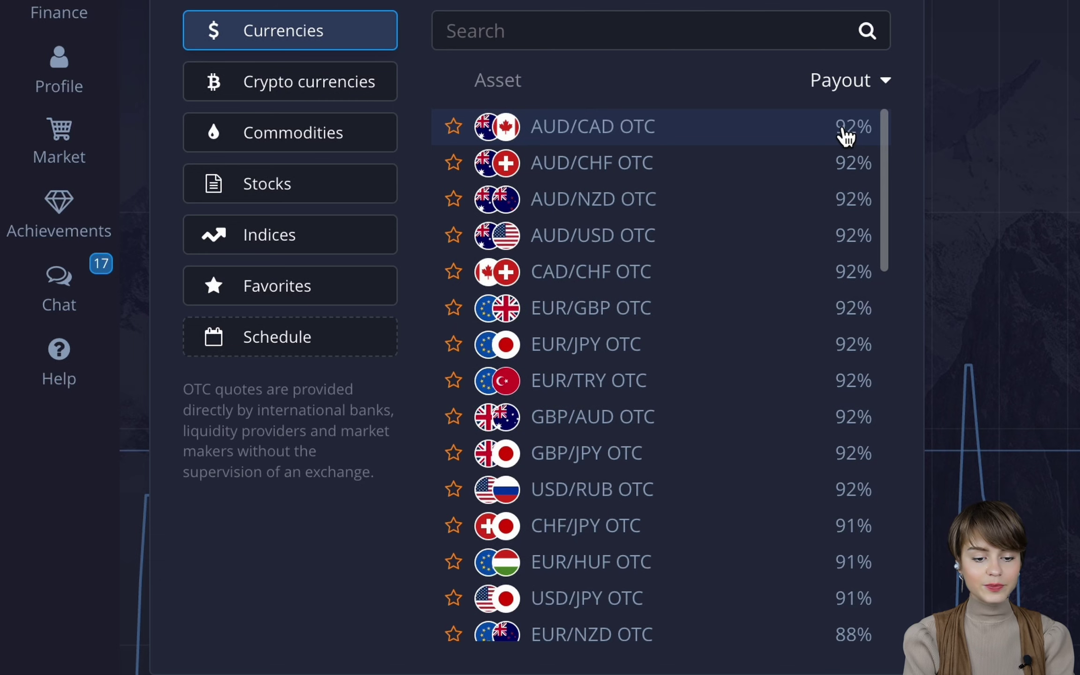
scroll(803, 320, down, 5)
scroll(807, 324, up, 5)
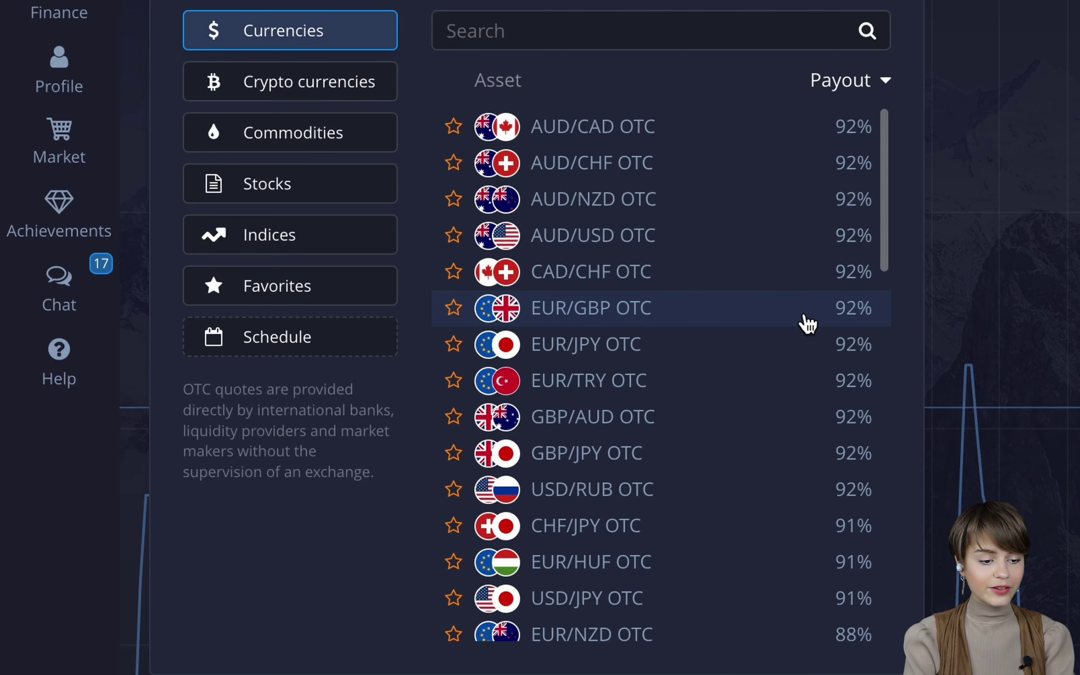
click(687, 127)
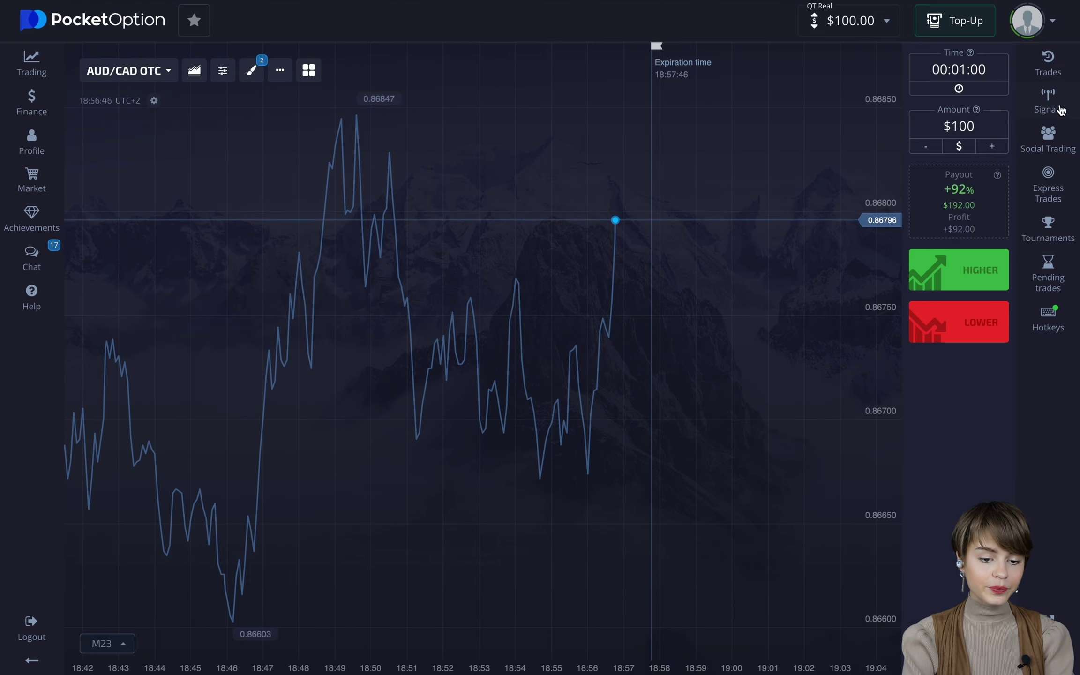
Show the trading signals list in the right sidebar
click(1049, 101)
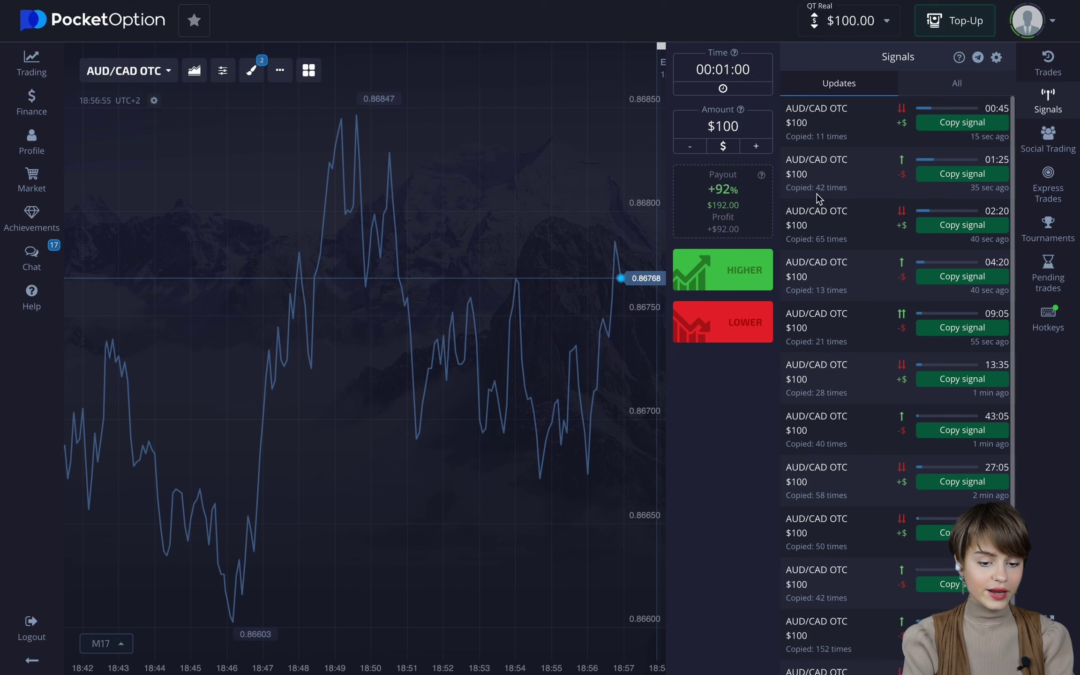
scroll(537, 231, up, 2)
scroll(478, 206, down, 3)
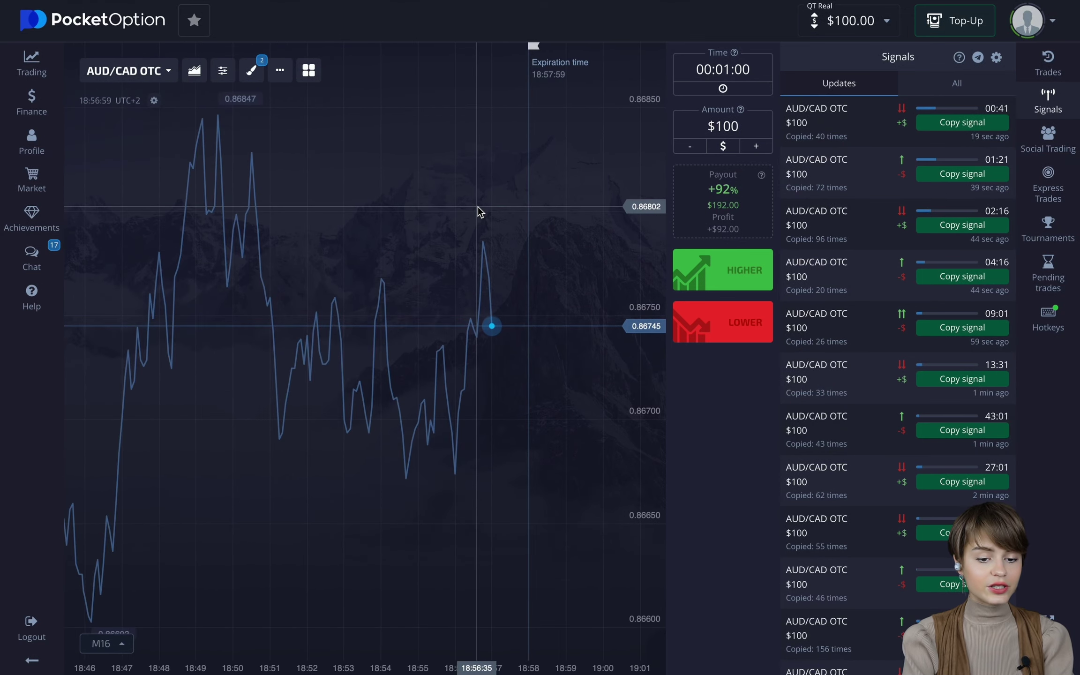
Lower the trade amount from $100 to $50
click(742, 126)
double_click(742, 126)
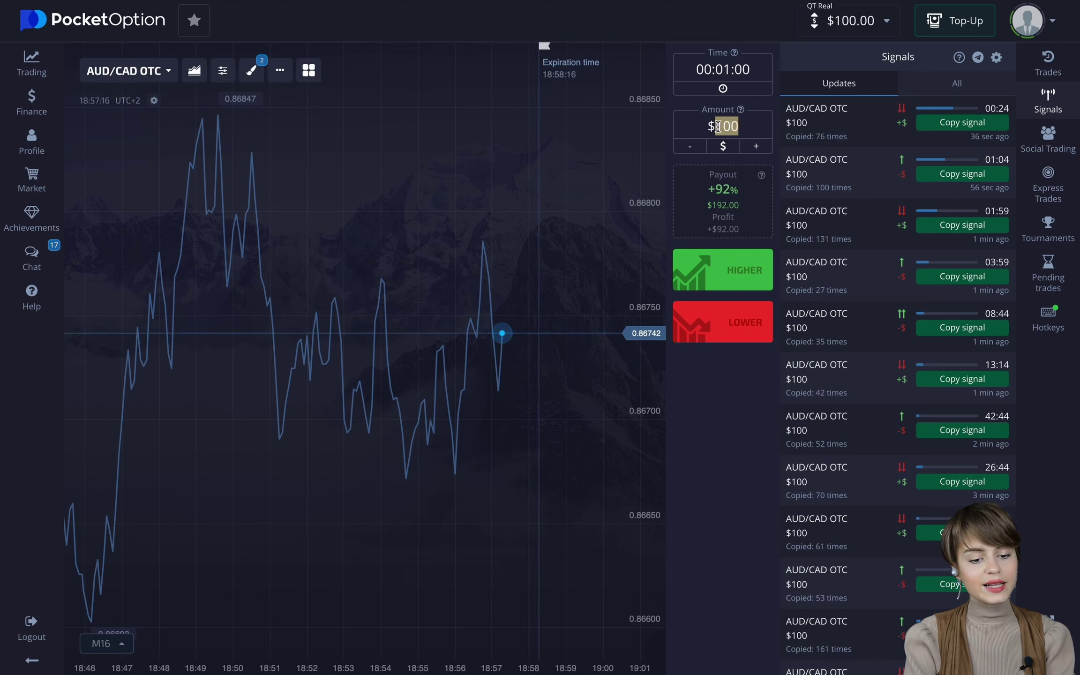
text(50)
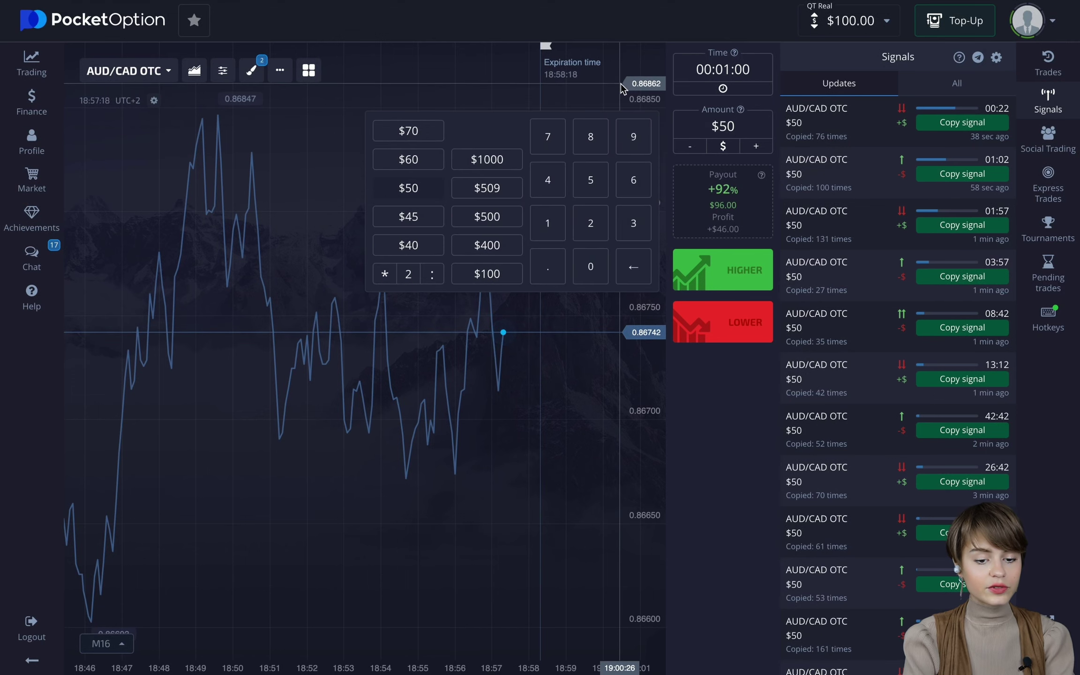
key(Return)
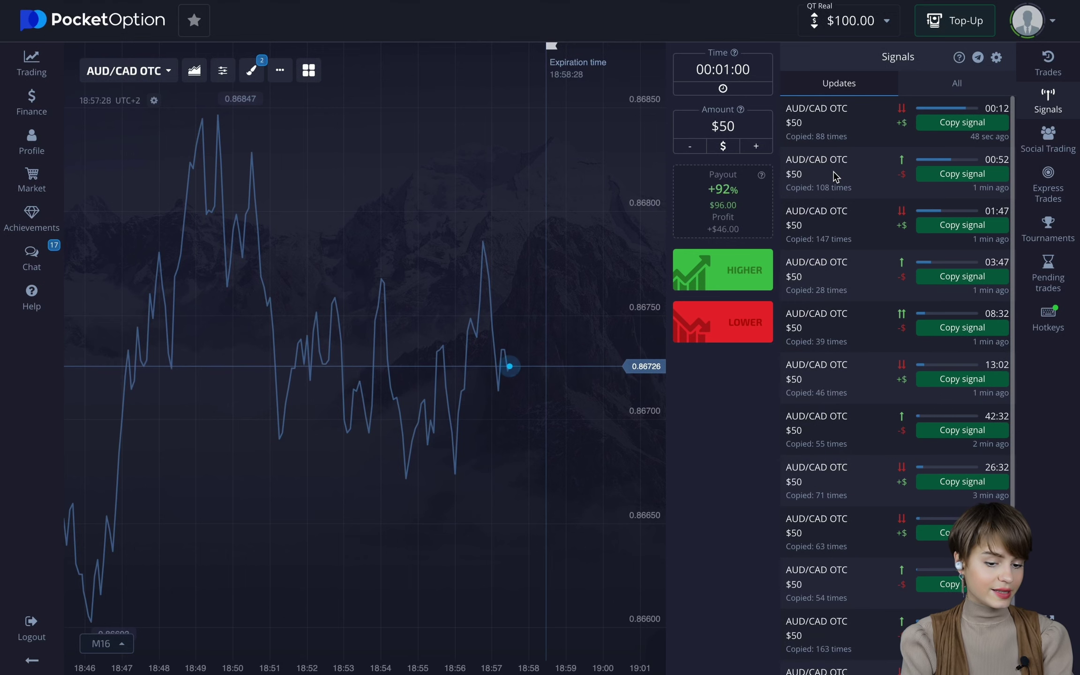
Switch the chart to the AUD/CHF OTC pair
scroll(586, 198, up, 2)
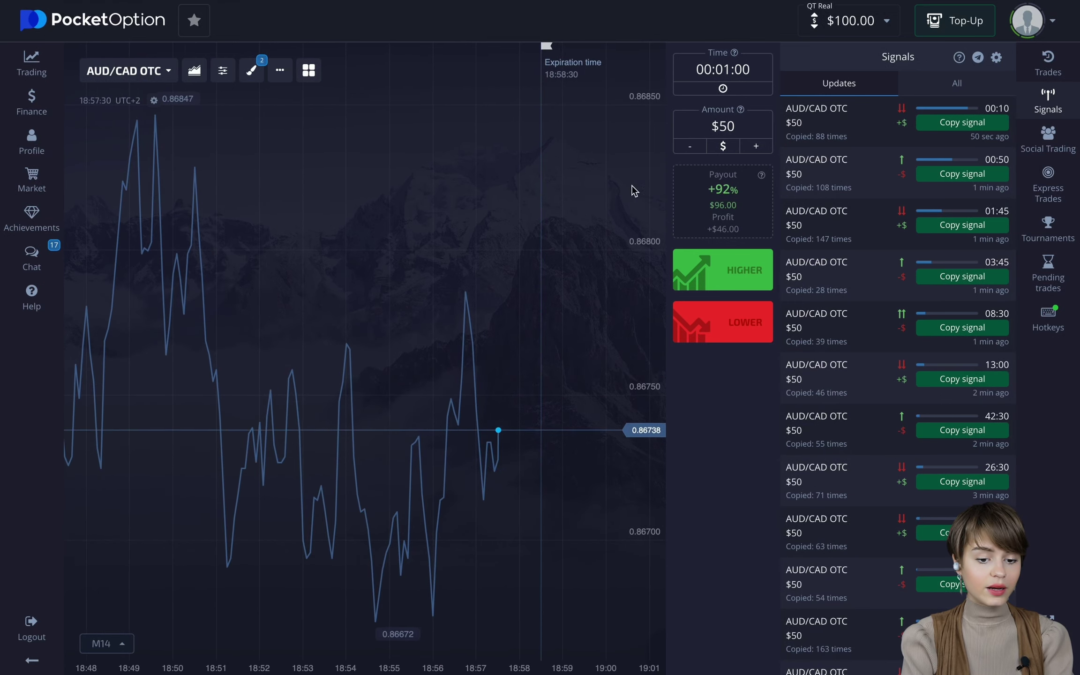
scroll(551, 280, down, 2)
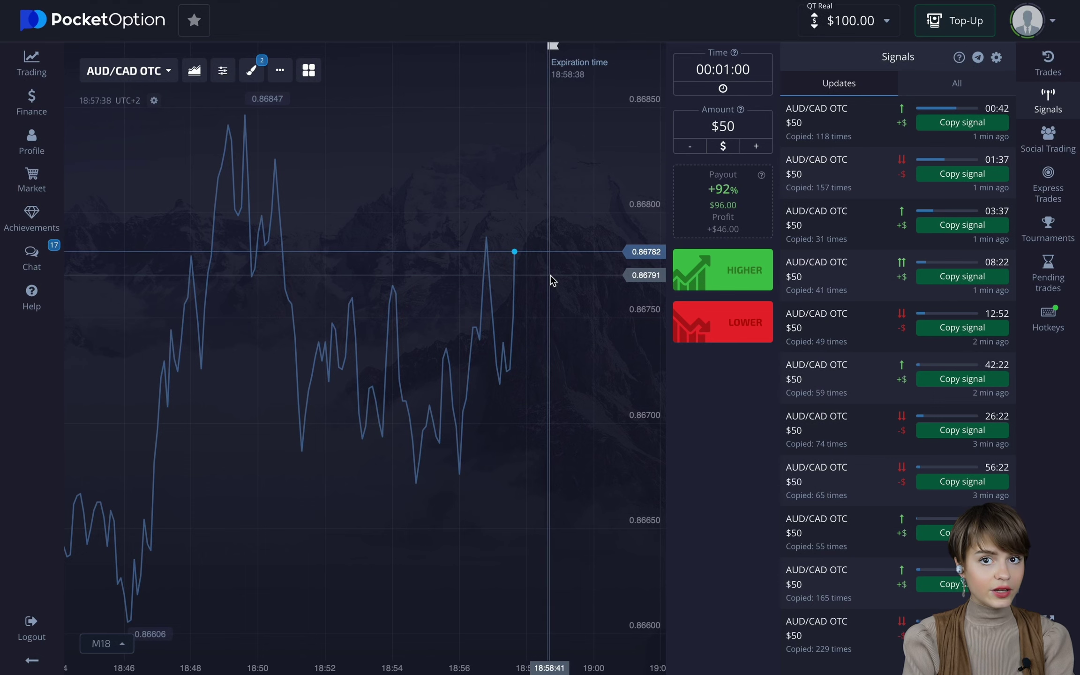
scroll(554, 280, up, 3)
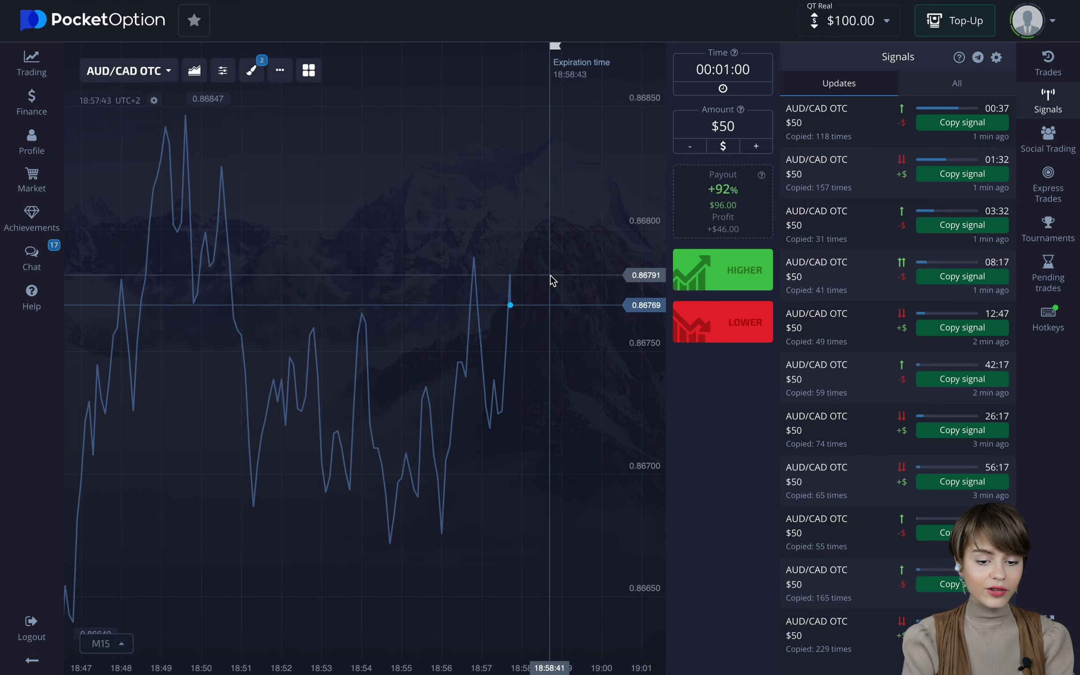
click(127, 70)
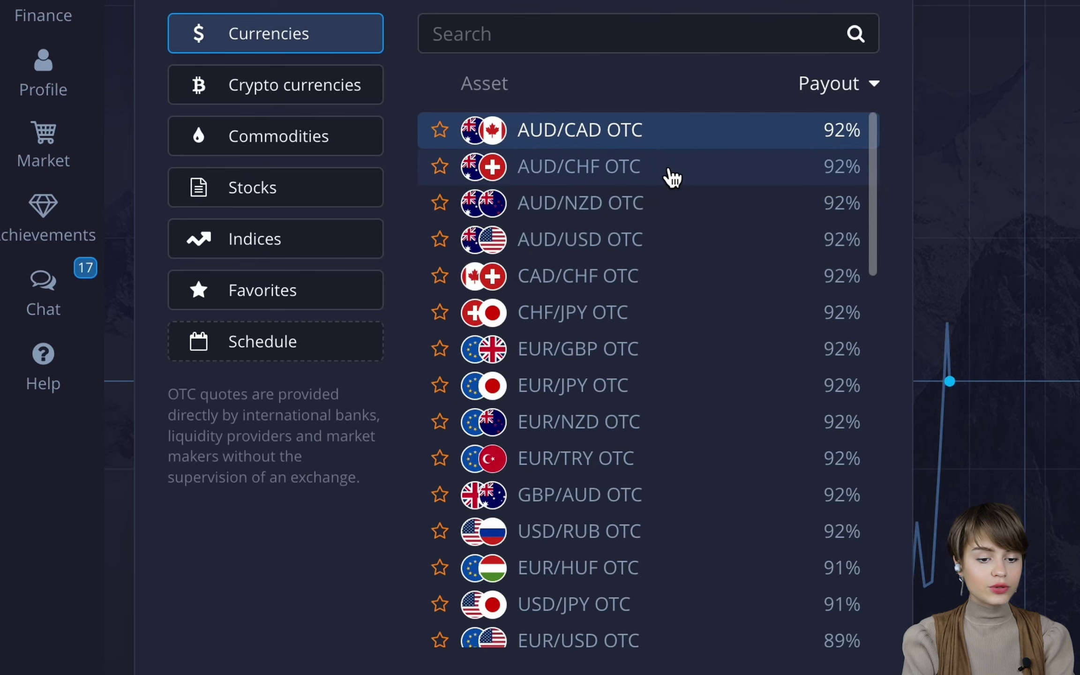
click(672, 174)
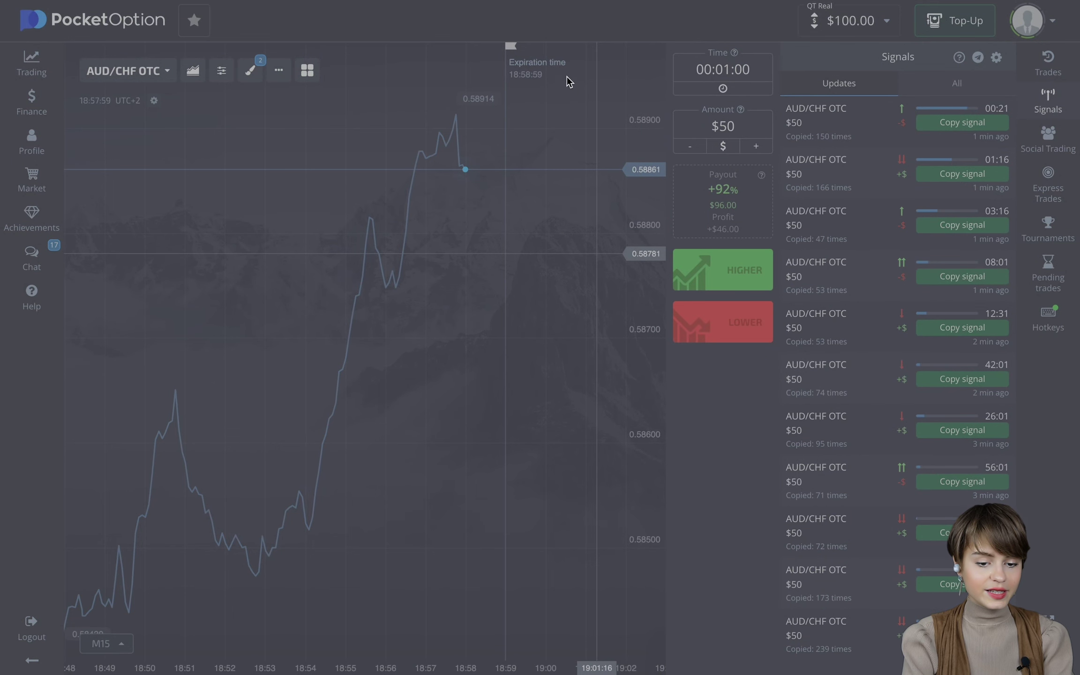
drag(551, 31, 1064, 416)
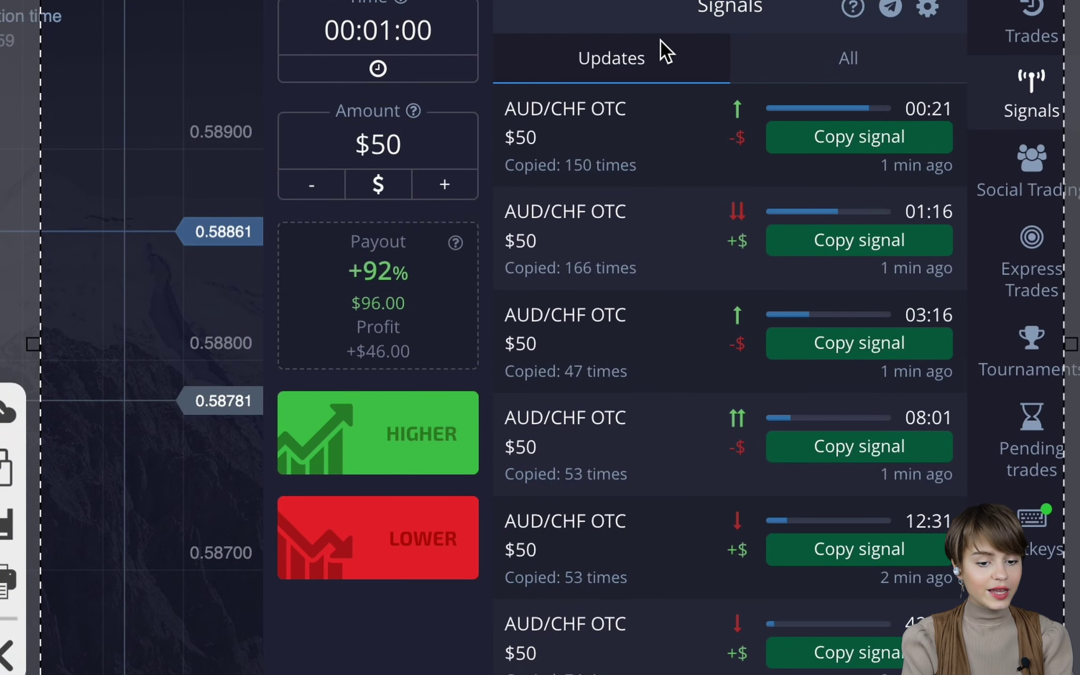
mouse_move(660, 40)
mouse_down()
mouse_move(909, 81)
mouse_move(897, 87)
mouse_up()
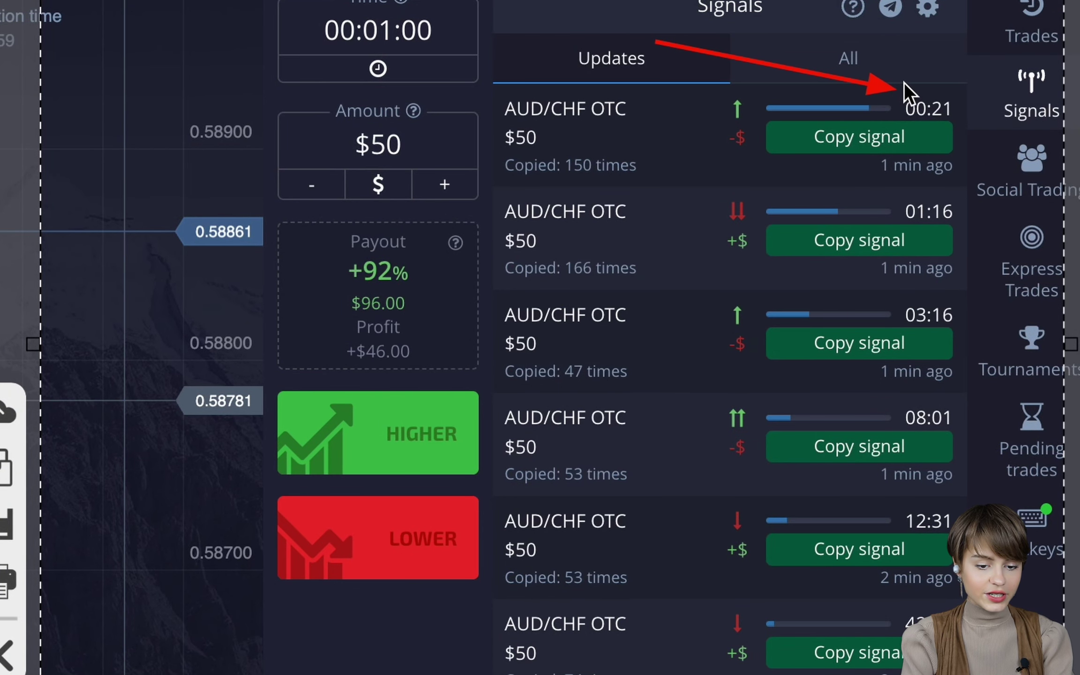
mouse_move(730, 170)
mouse_down()
mouse_move(876, 168)
mouse_move(861, 169)
mouse_up()
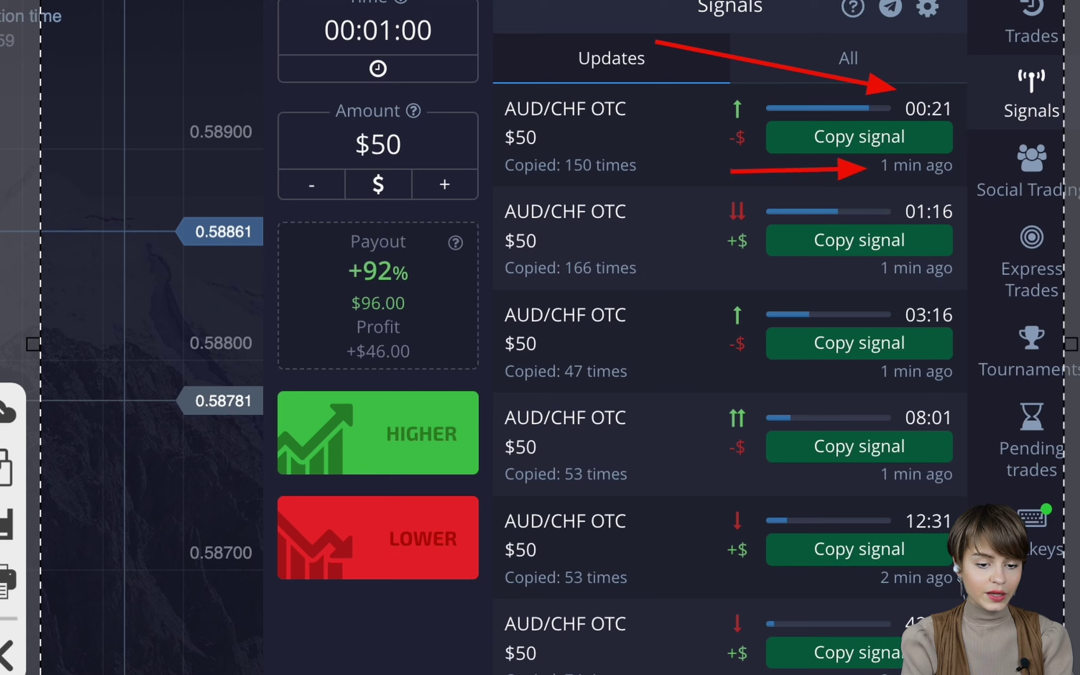
drag(753, 93, 907, 123)
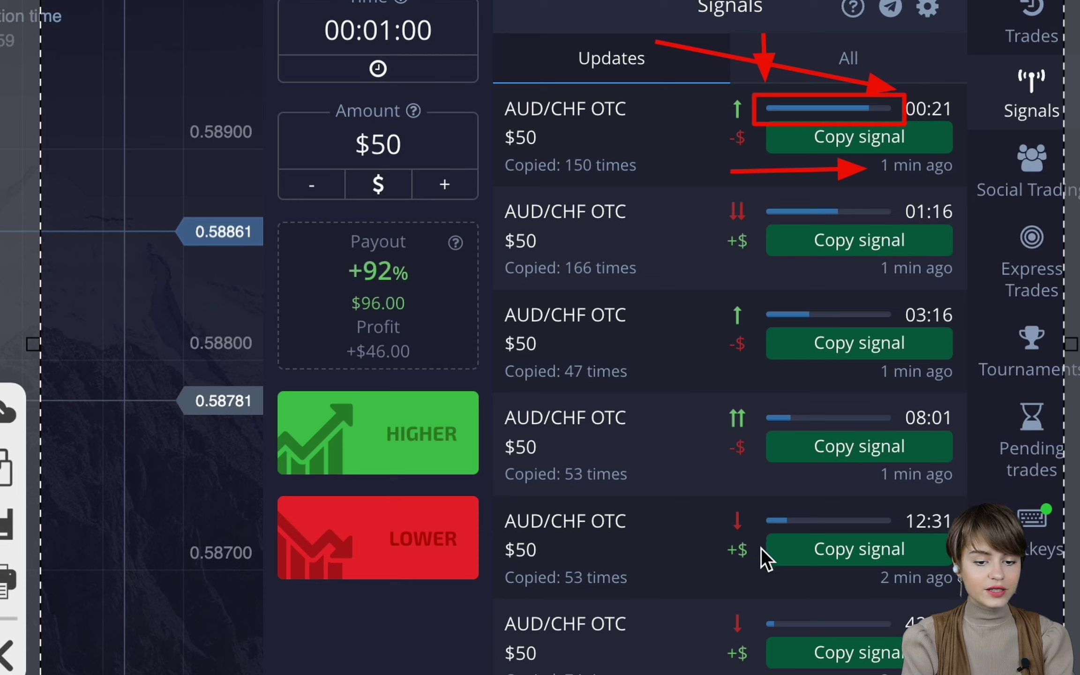
mouse_move(750, 568)
mouse_down()
mouse_move(751, 637)
mouse_move(939, 640)
mouse_up()
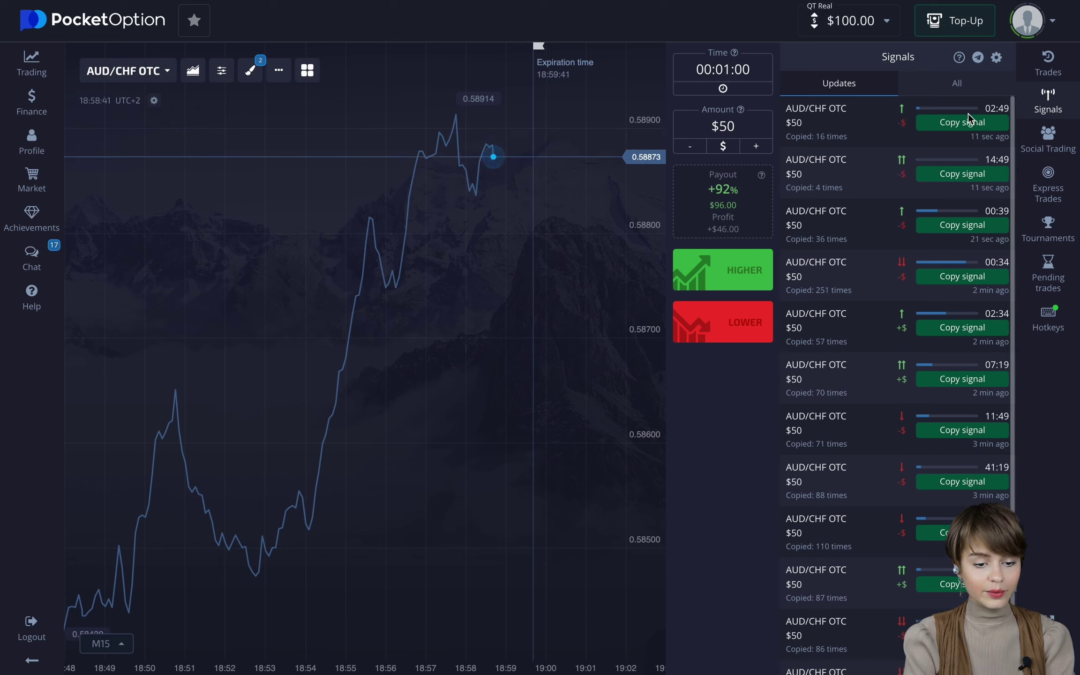
Switch to AUD/CAD OTC and copy its newest signal as a $50 upward trade
click(169, 72)
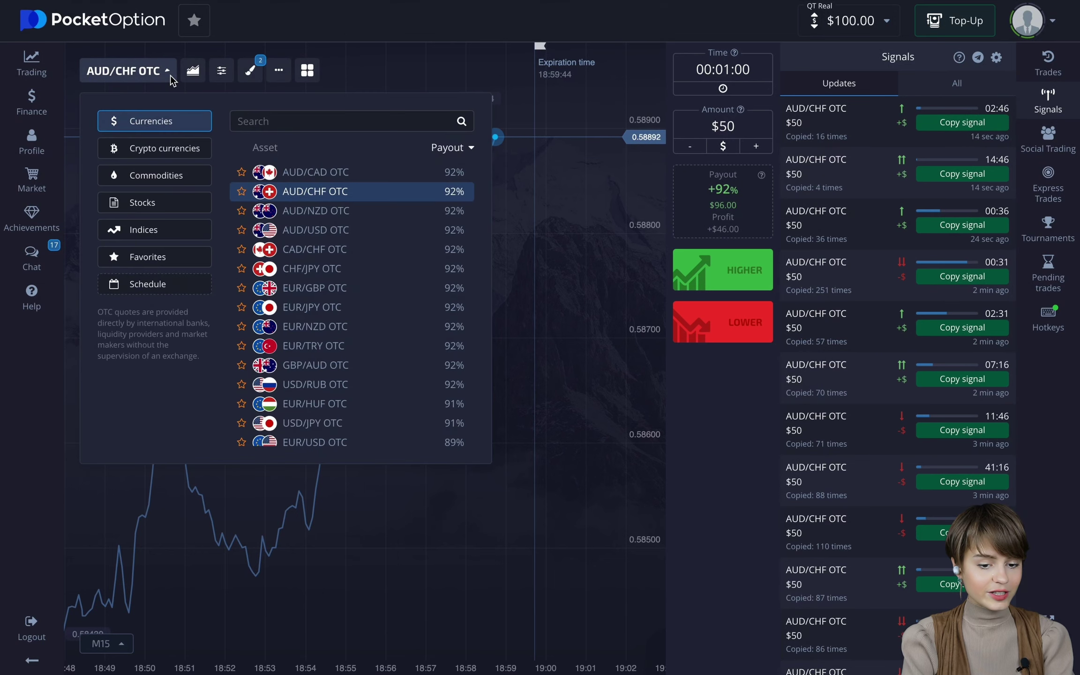
click(311, 173)
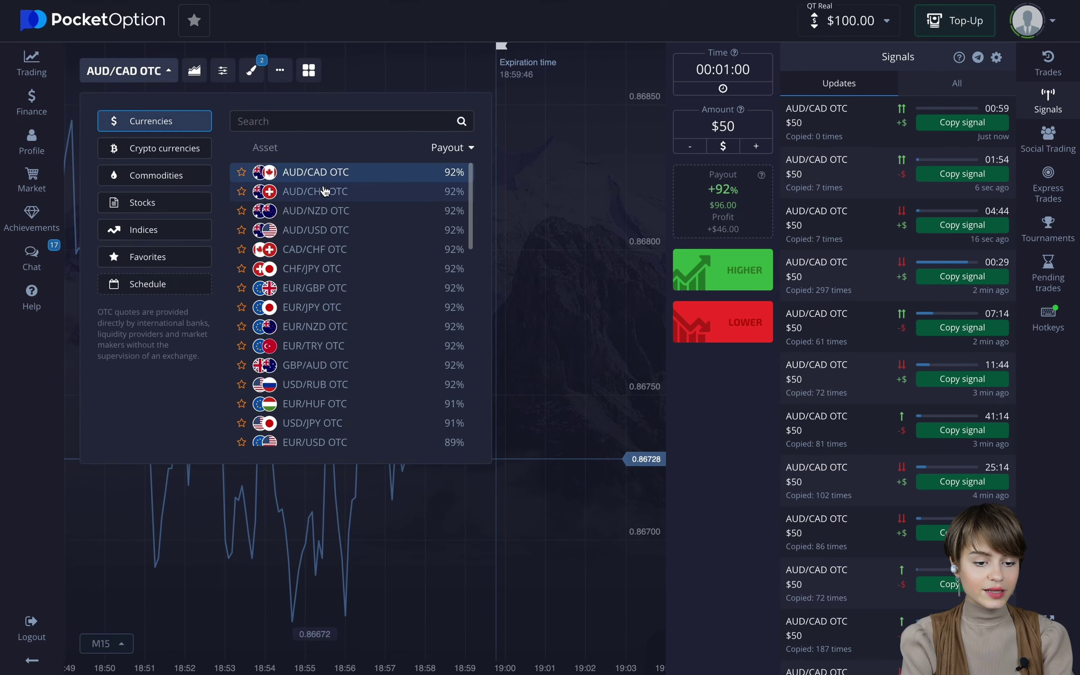
click(962, 121)
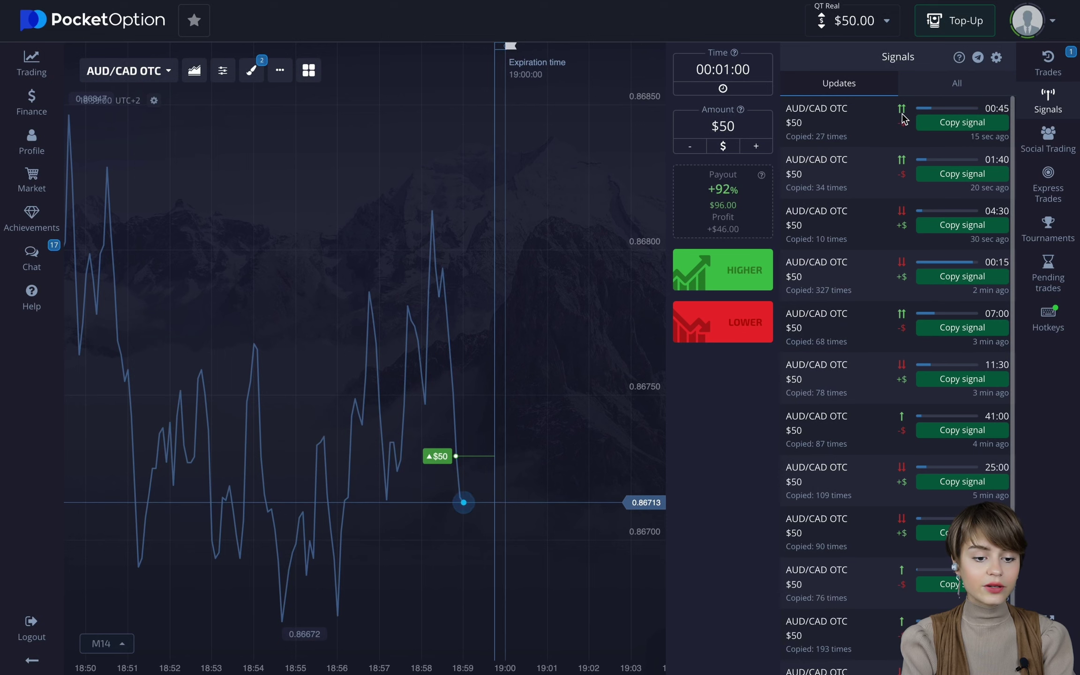
scroll(532, 340, up, 3)
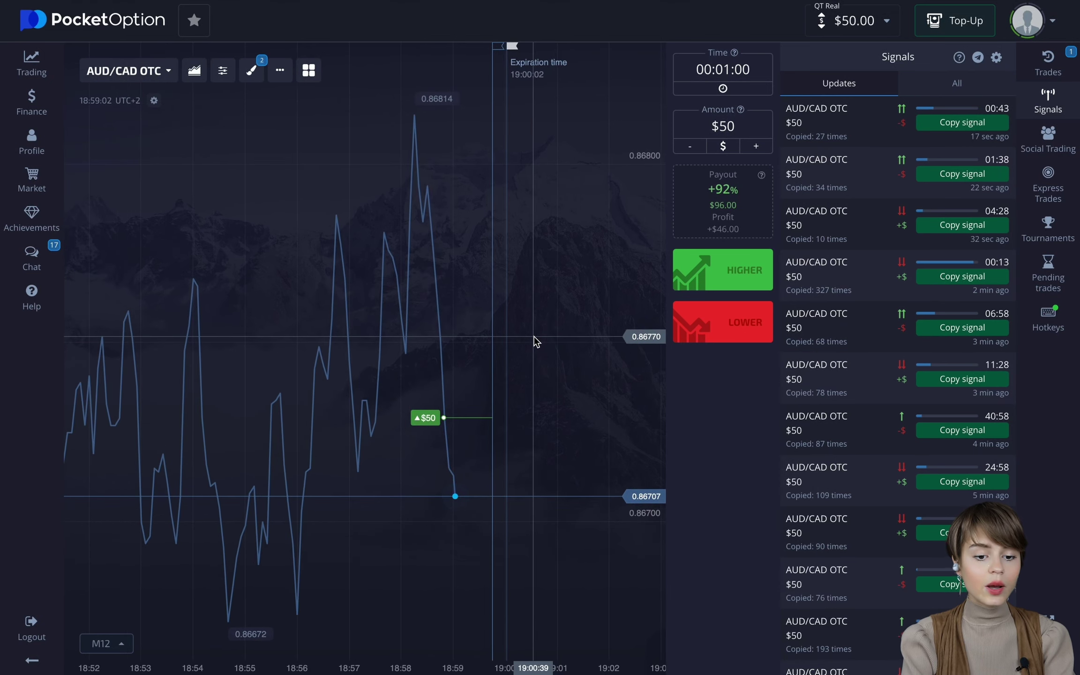
scroll(535, 272, down, 5)
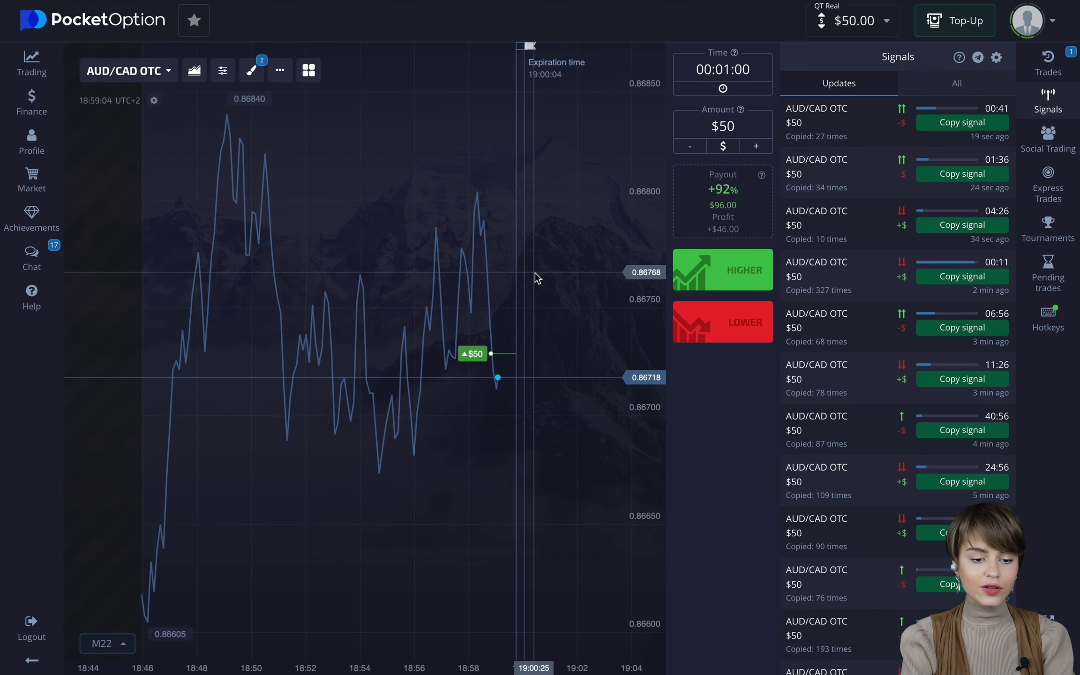
scroll(535, 273, up, 5)
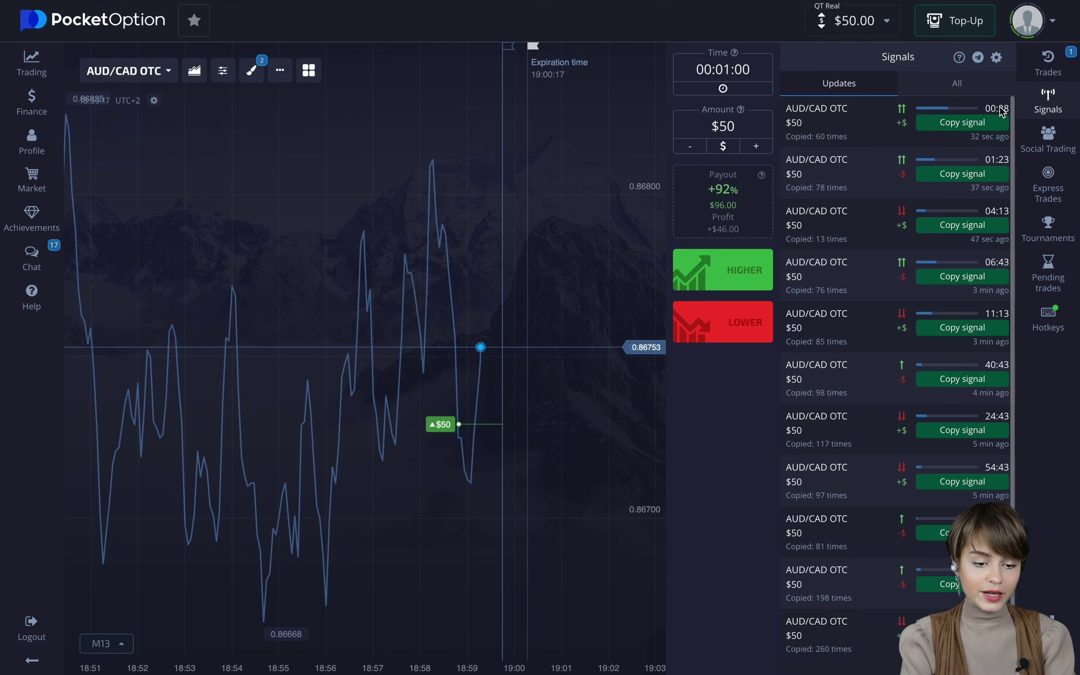
scroll(492, 296, up, 2)
scroll(491, 294, up, 3)
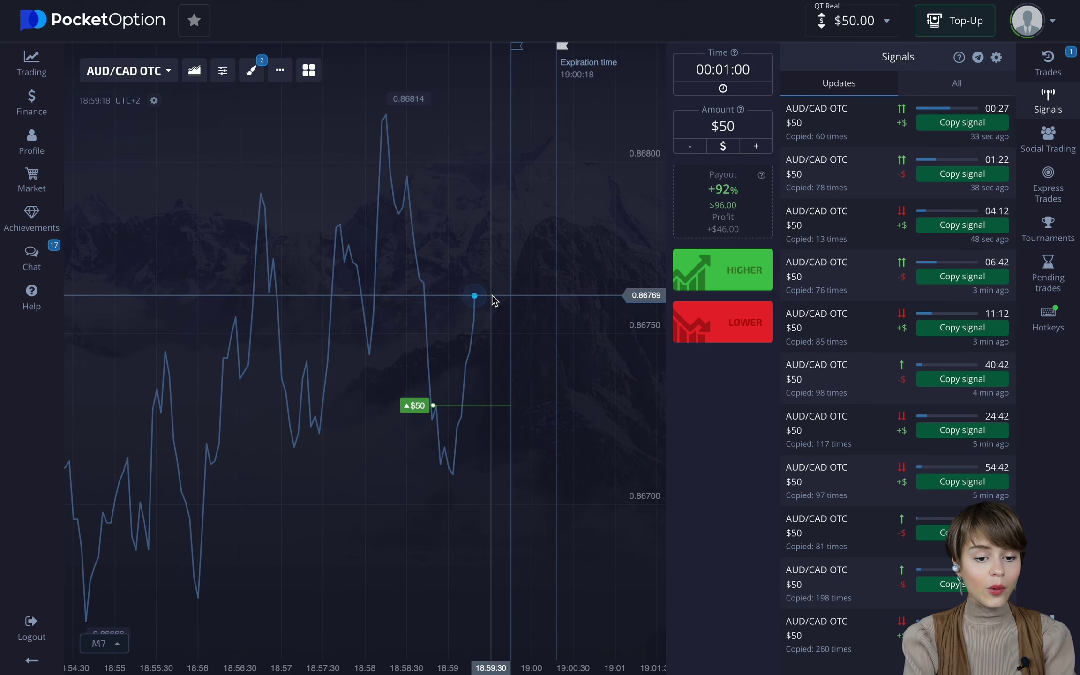
click(196, 75)
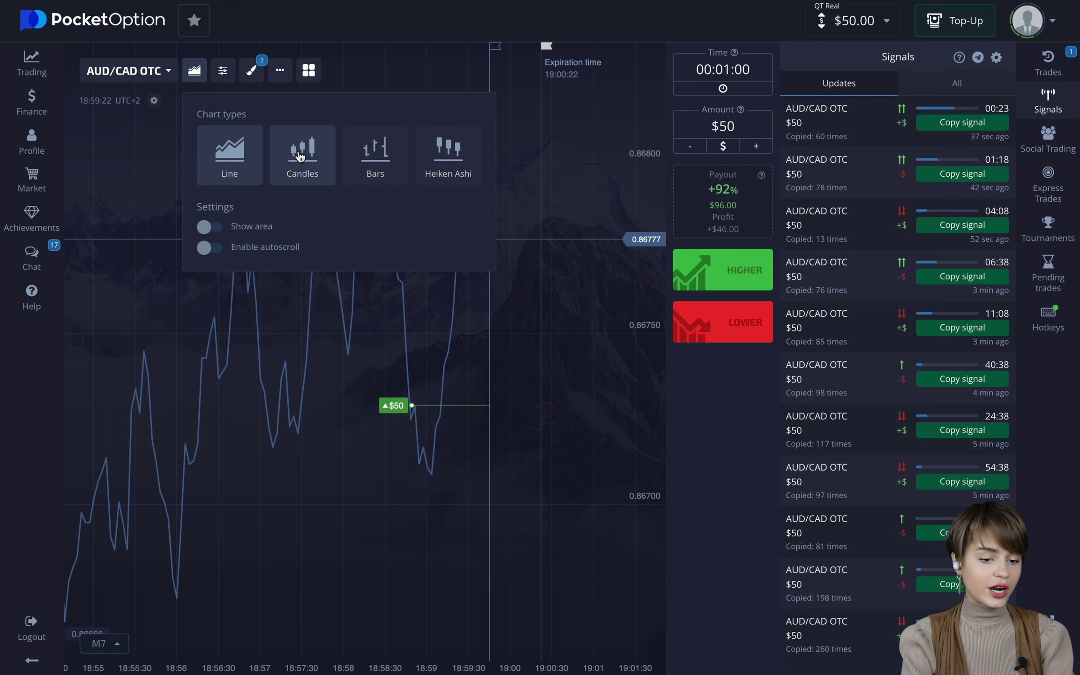
Show the AUD/CAD OTC chart as candlesticks on the S5 (5-second) time frame
click(300, 156)
click(199, 72)
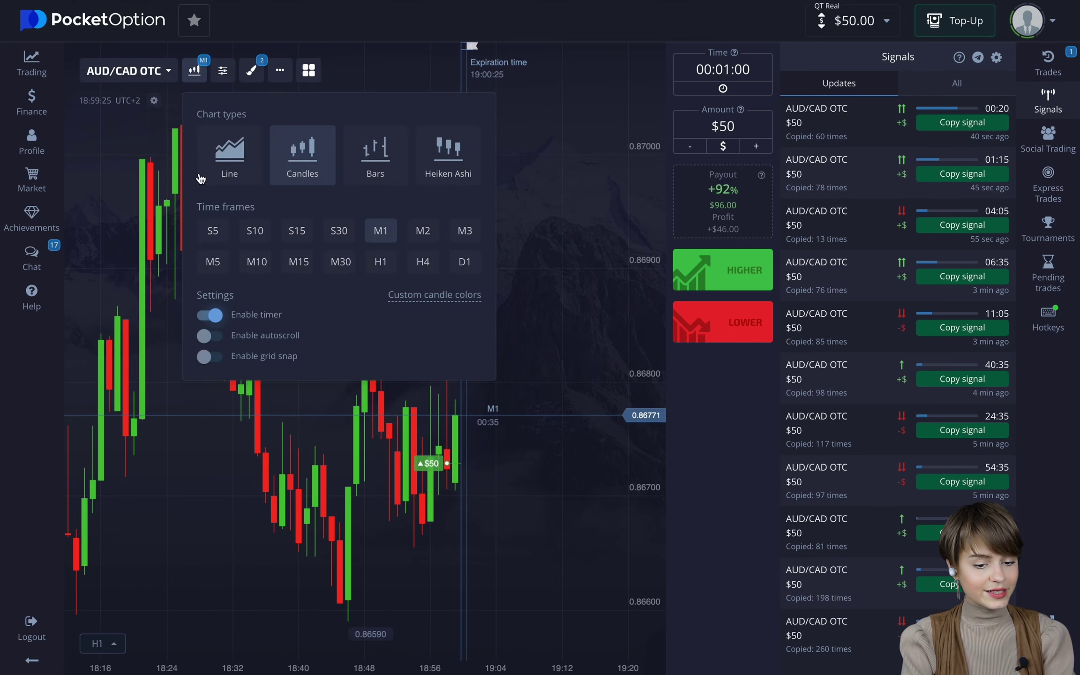
click(212, 230)
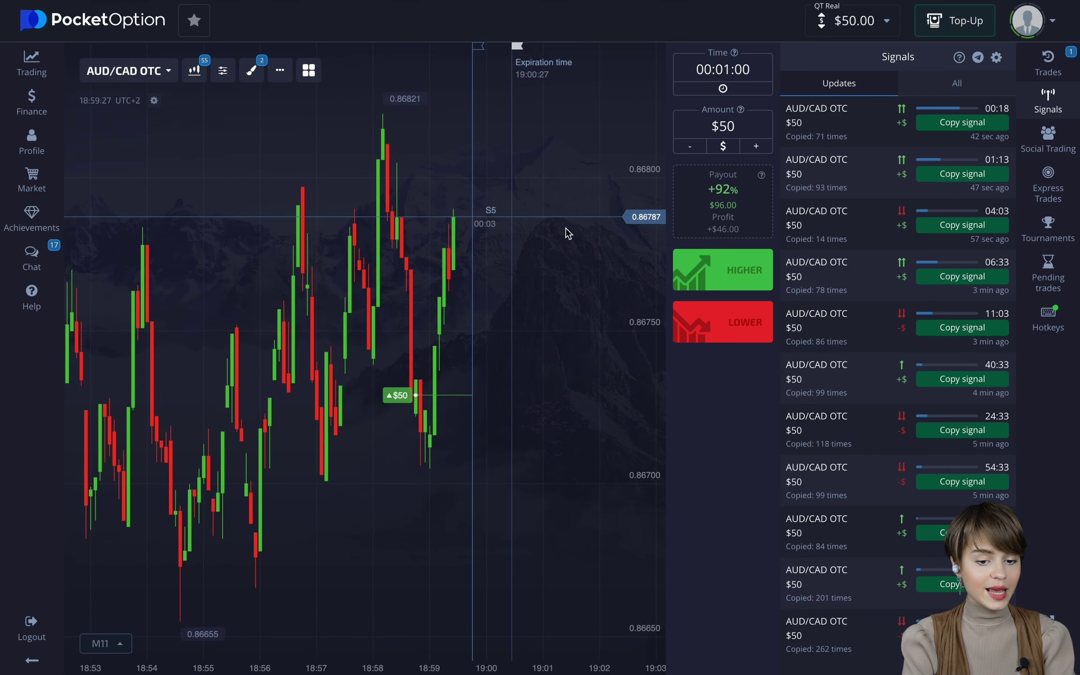
scroll(400, 482, up, 3)
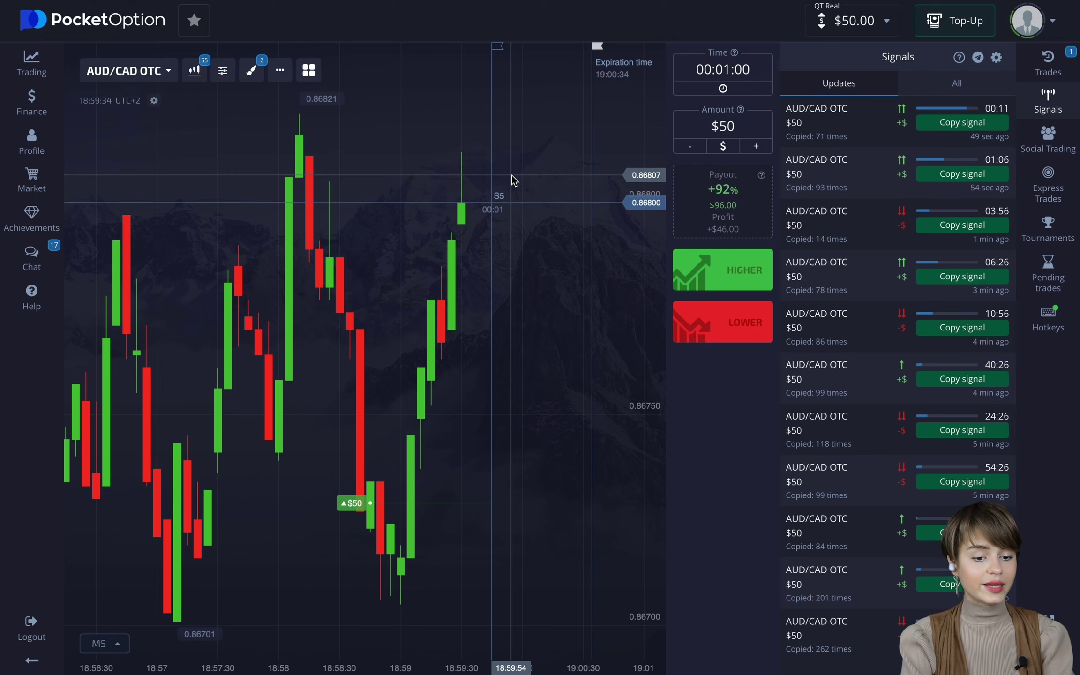
click(1048, 63)
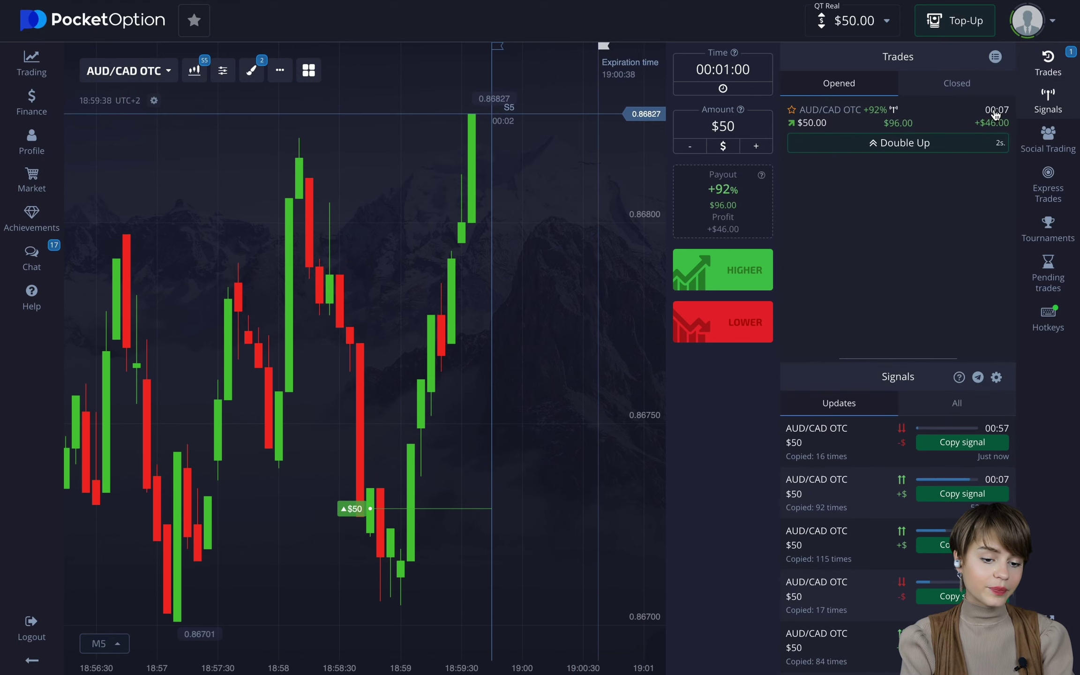
Return to the signals list as the $50 trade closes with a $96.00 payout
click(1049, 63)
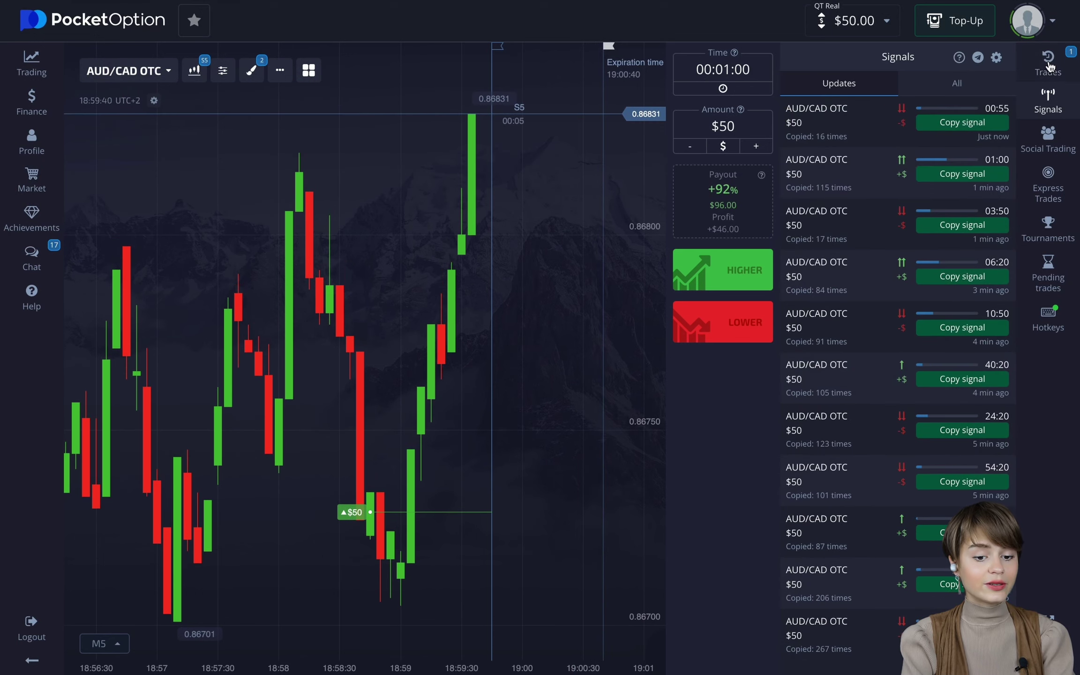
scroll(520, 326, down, 2)
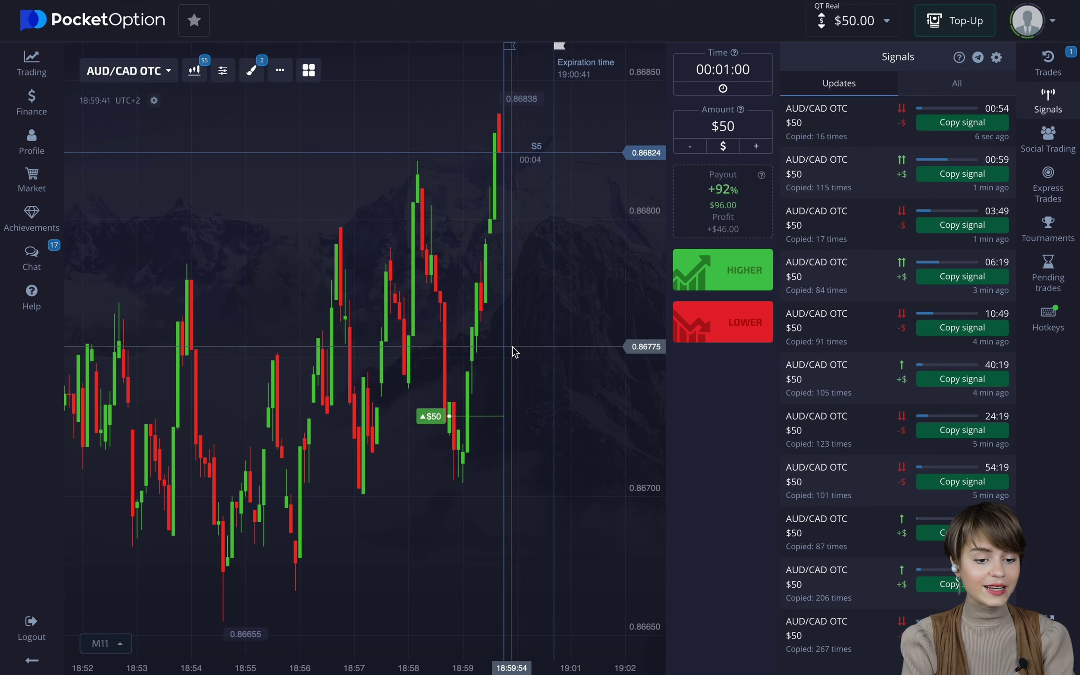
scroll(537, 353, up, 2)
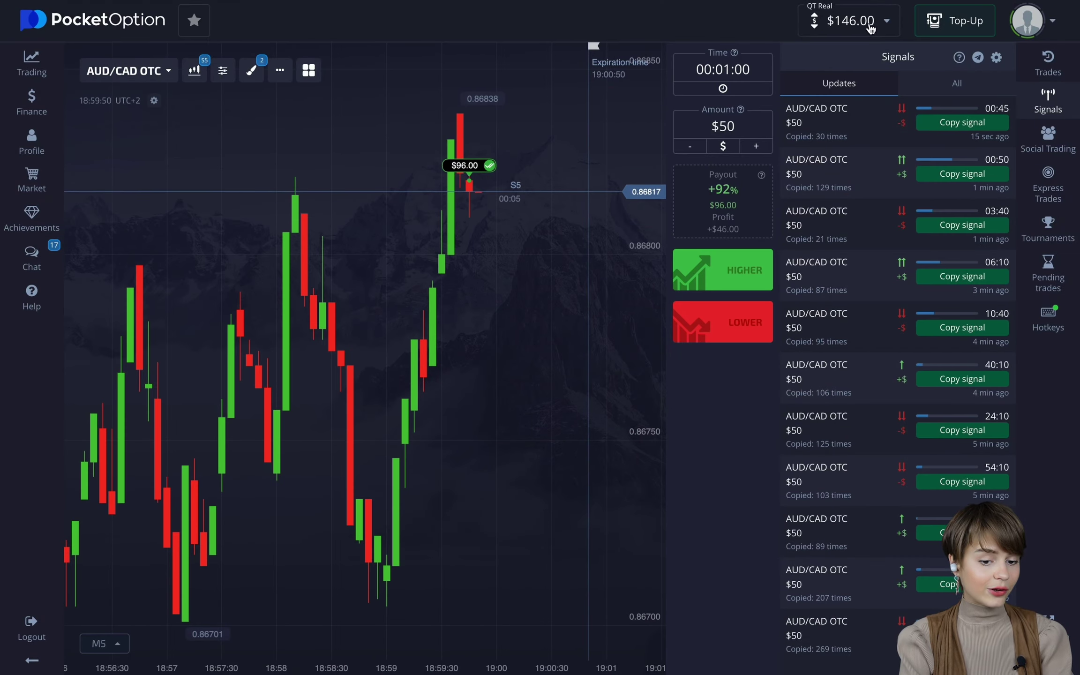
click(721, 126)
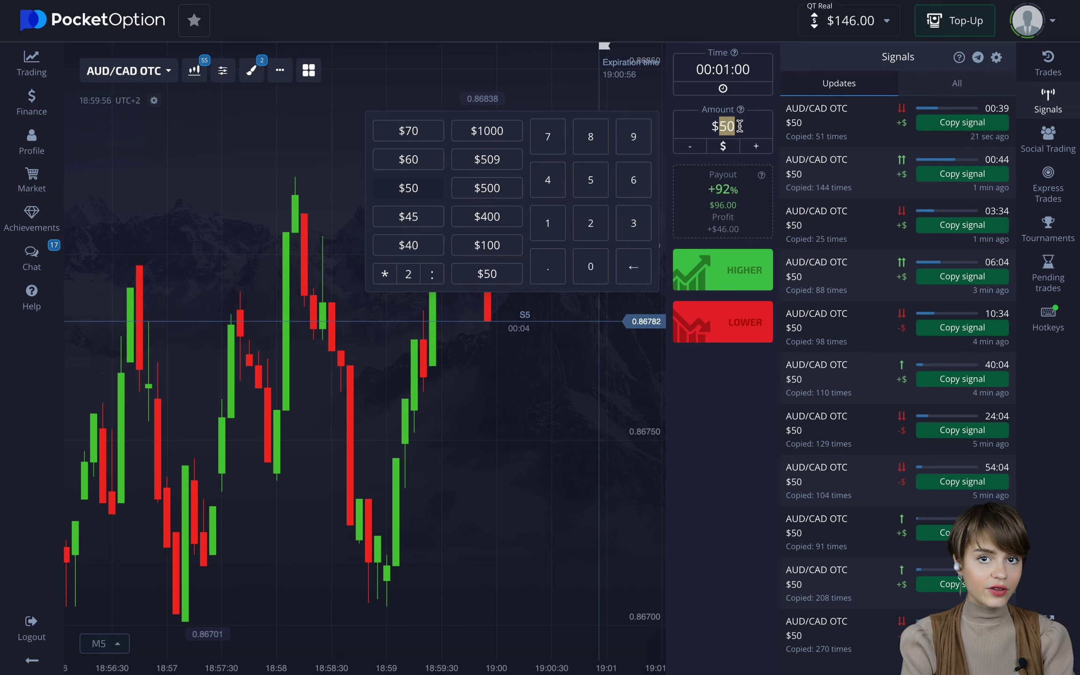
Set the stake to $70 and copy the newest AUD/CAD OTC signal as a Higher trade
text(70)
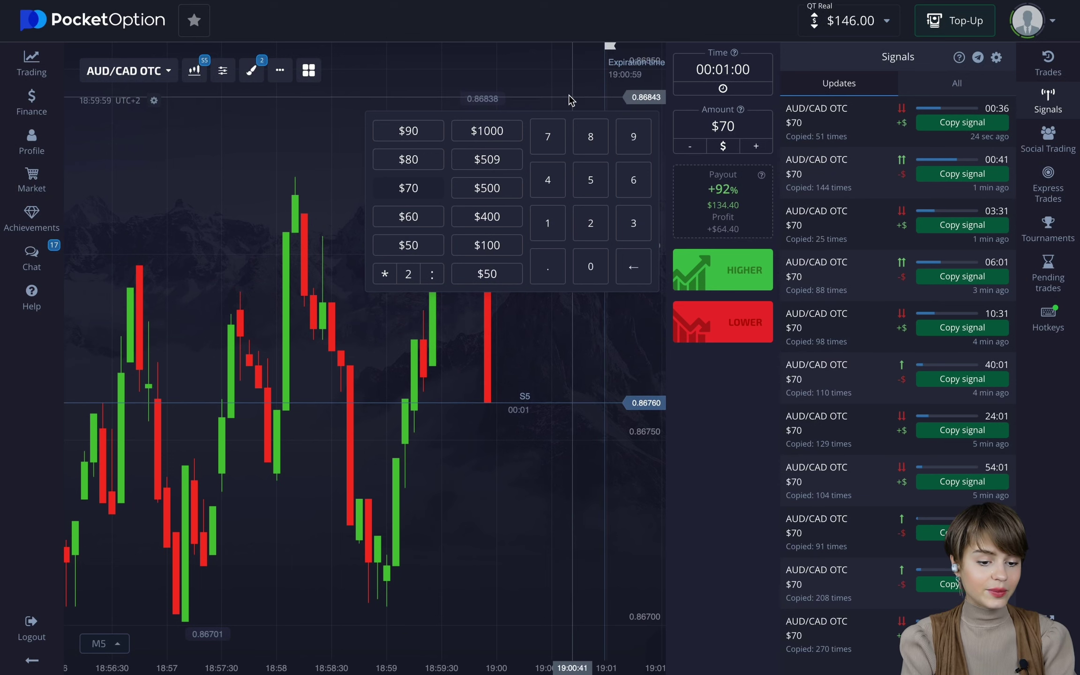
click(570, 100)
scroll(517, 246, down, 2)
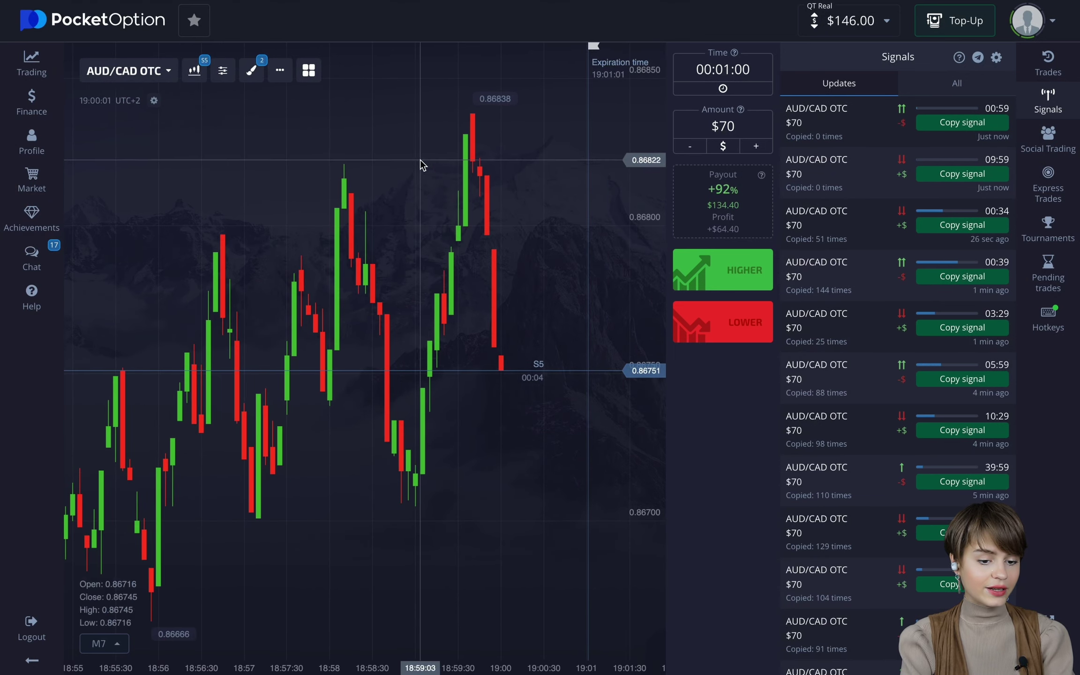
click(945, 125)
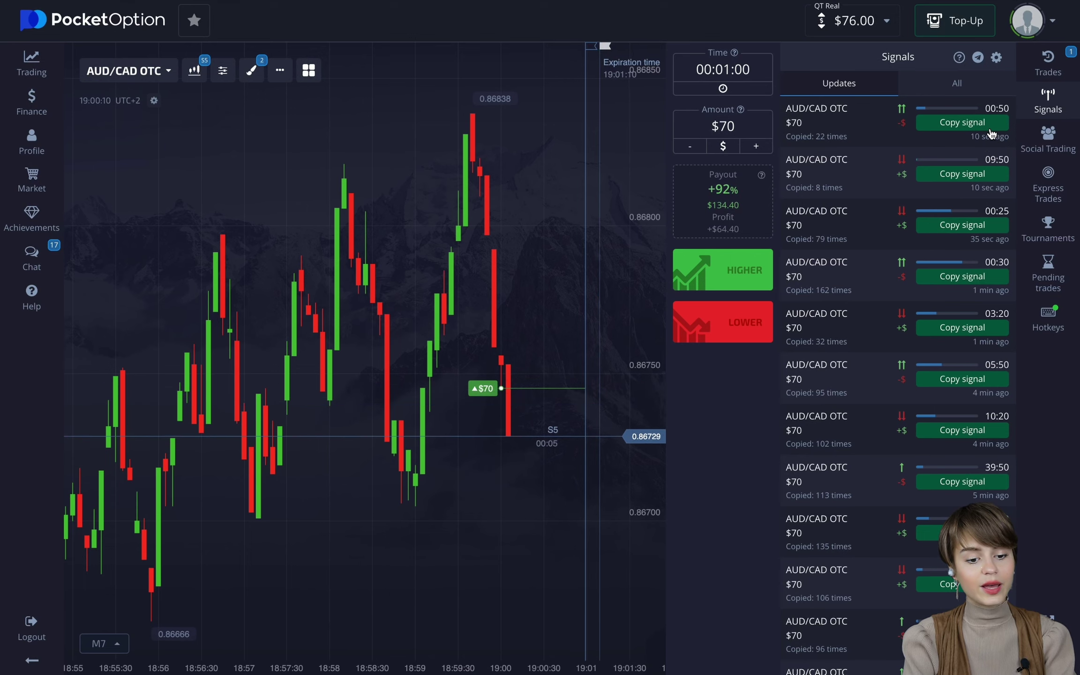
scroll(509, 304, down, 2)
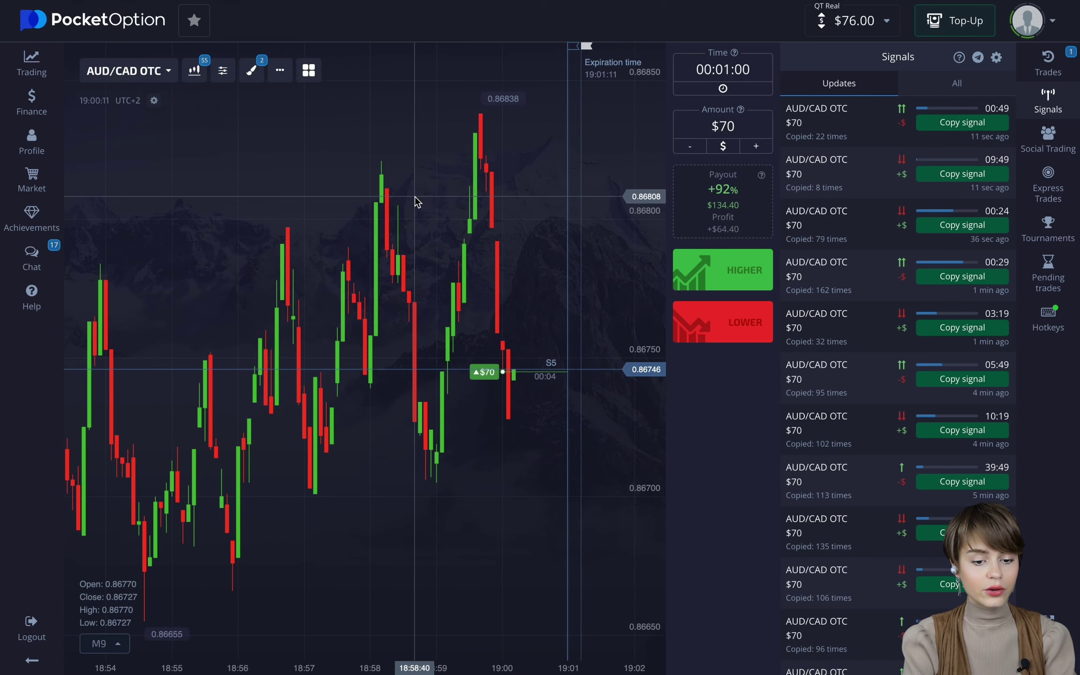
Switch the chart to the AUD/CAD OTC pair after browsing AUD/CHF, AUD/NZD and AUD/USD OTC
click(155, 71)
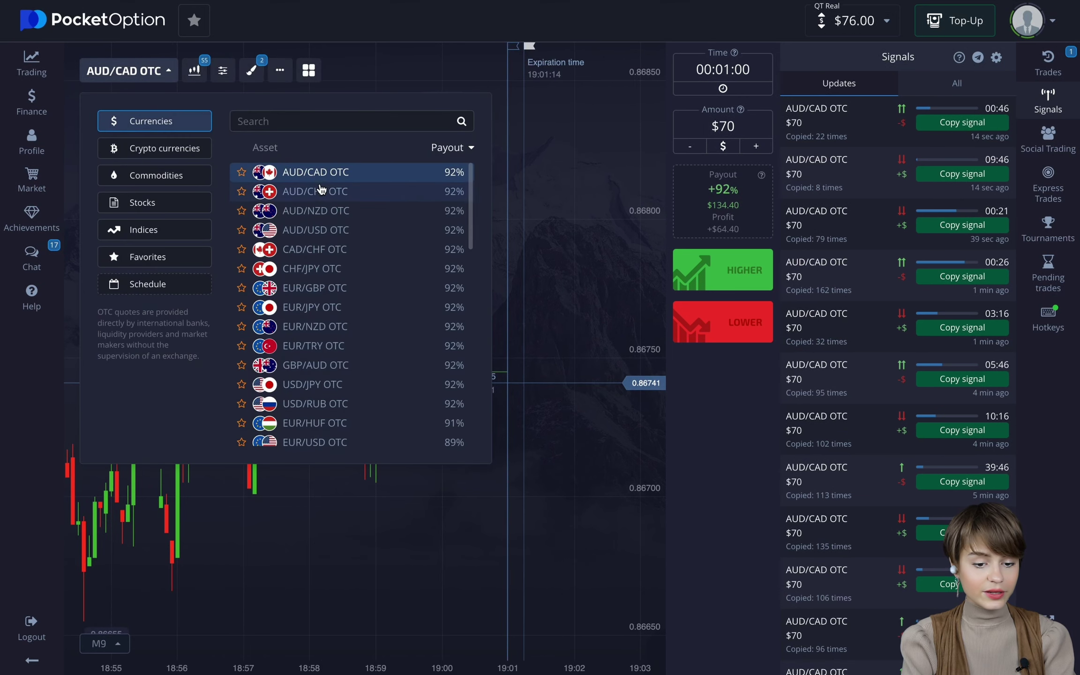
click(324, 193)
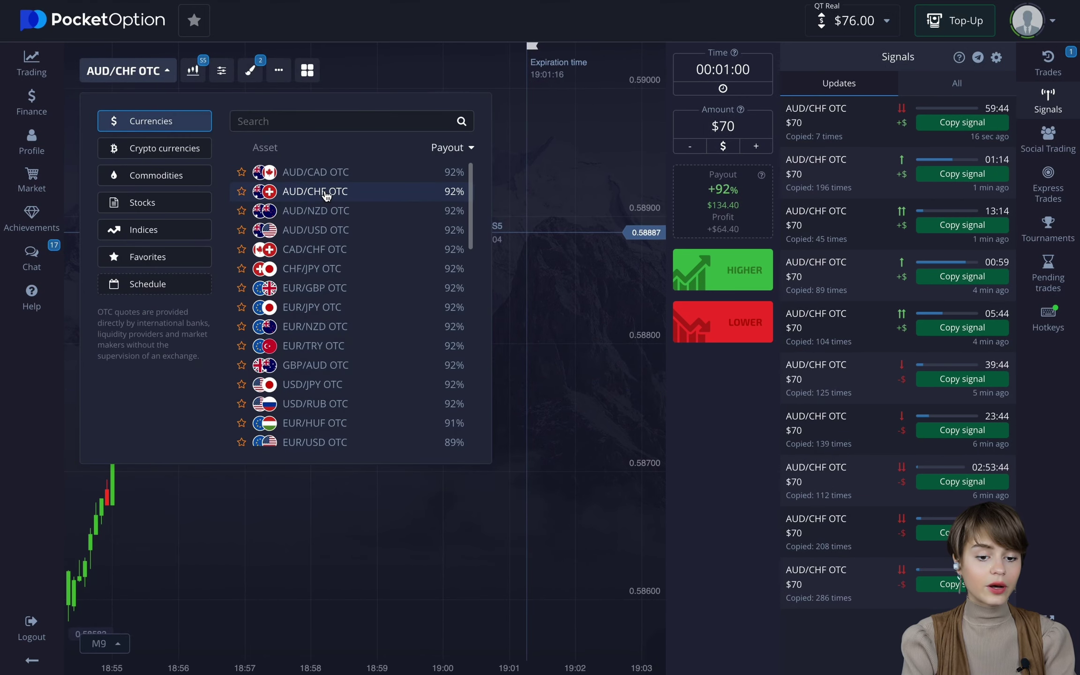
click(326, 213)
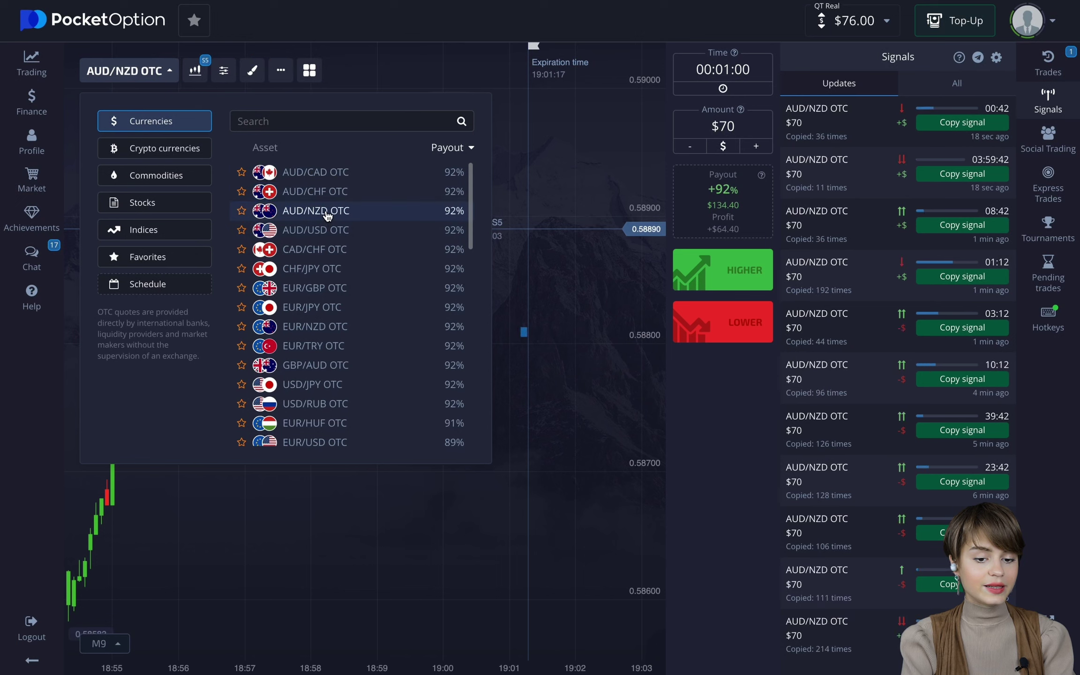
click(324, 229)
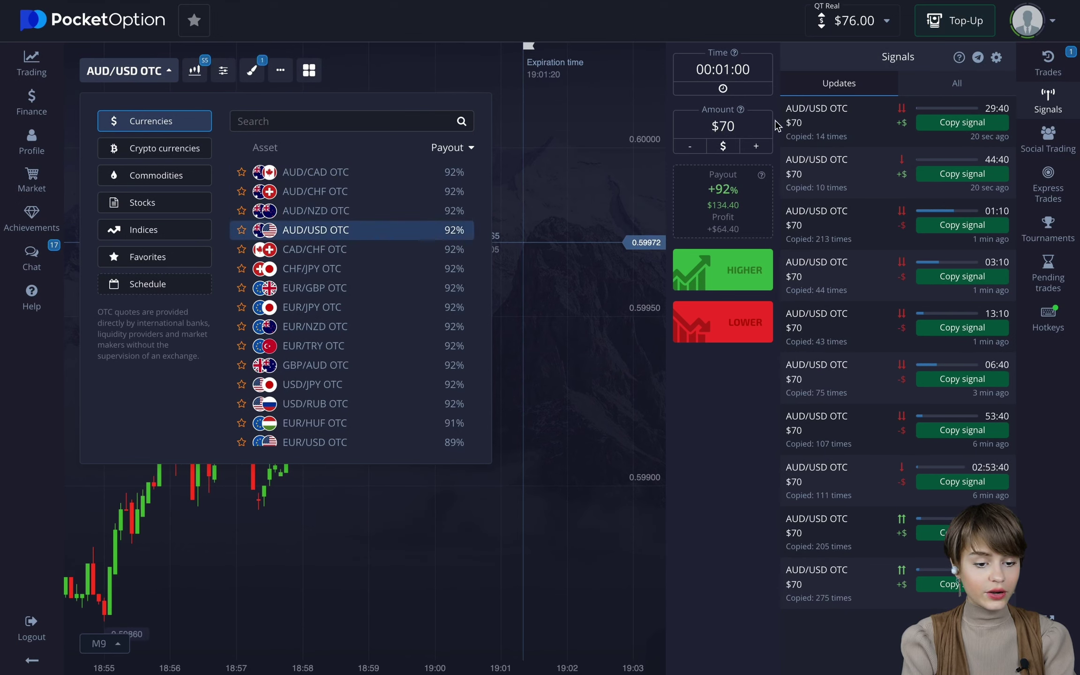
click(313, 173)
click(579, 156)
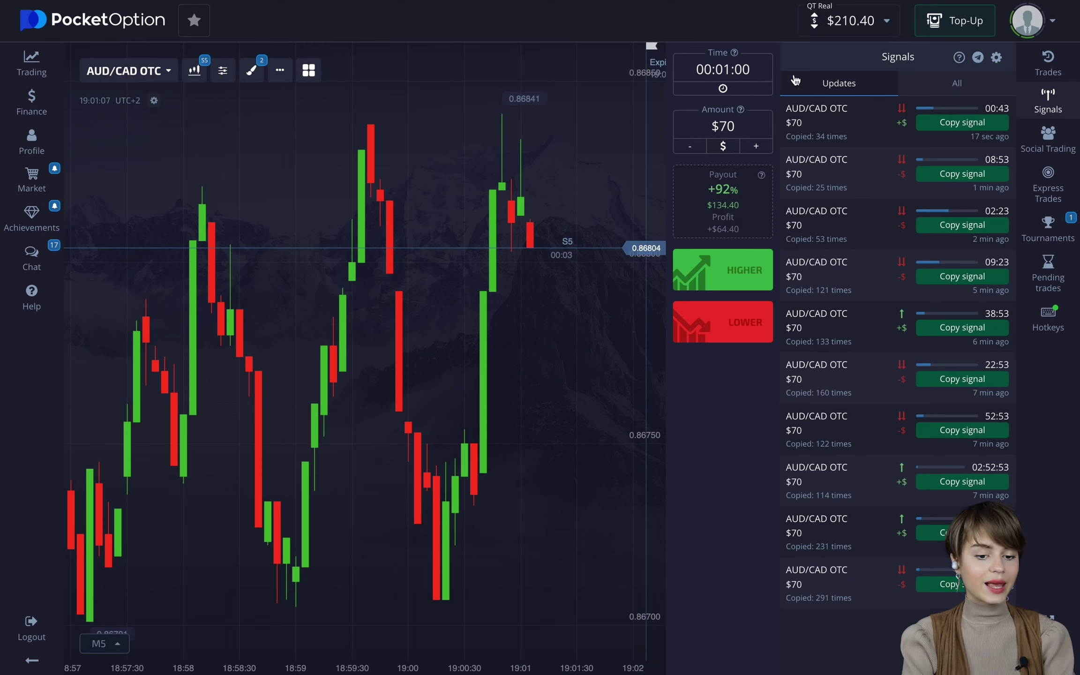
Raise the trade amount from $70 to $100
double_click(752, 125)
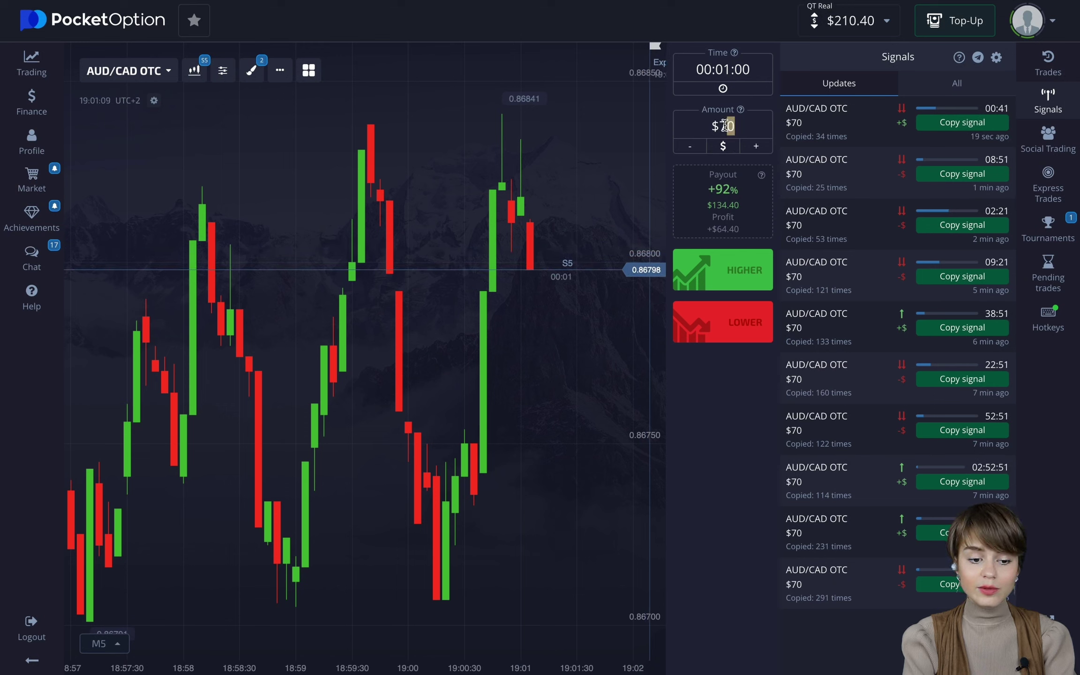
text(100)
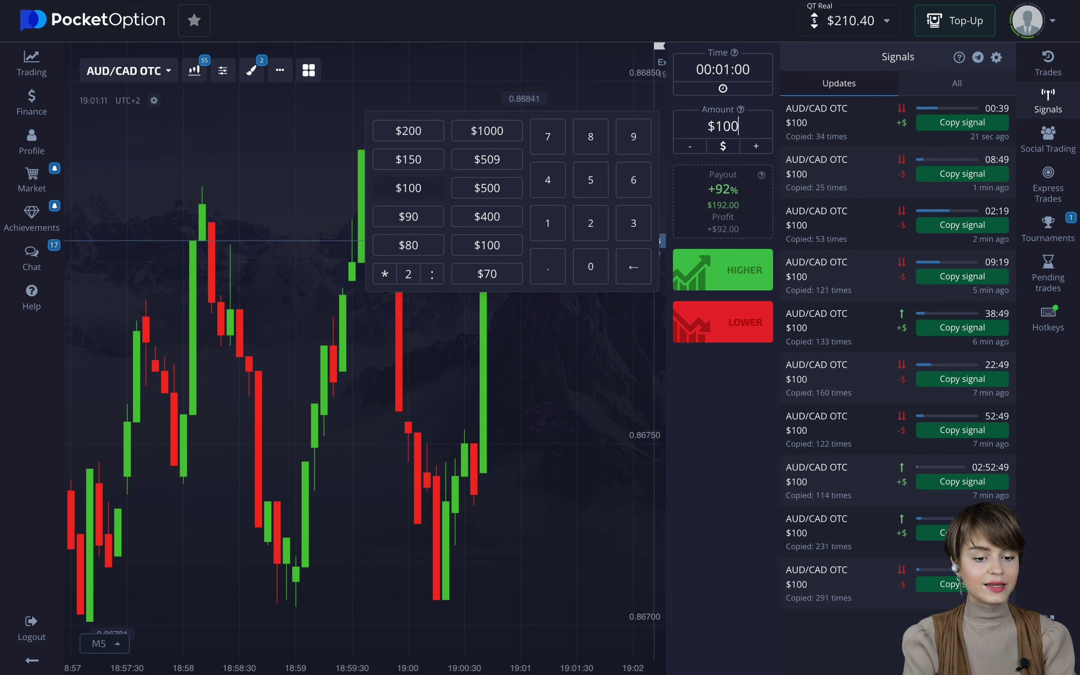
click(544, 80)
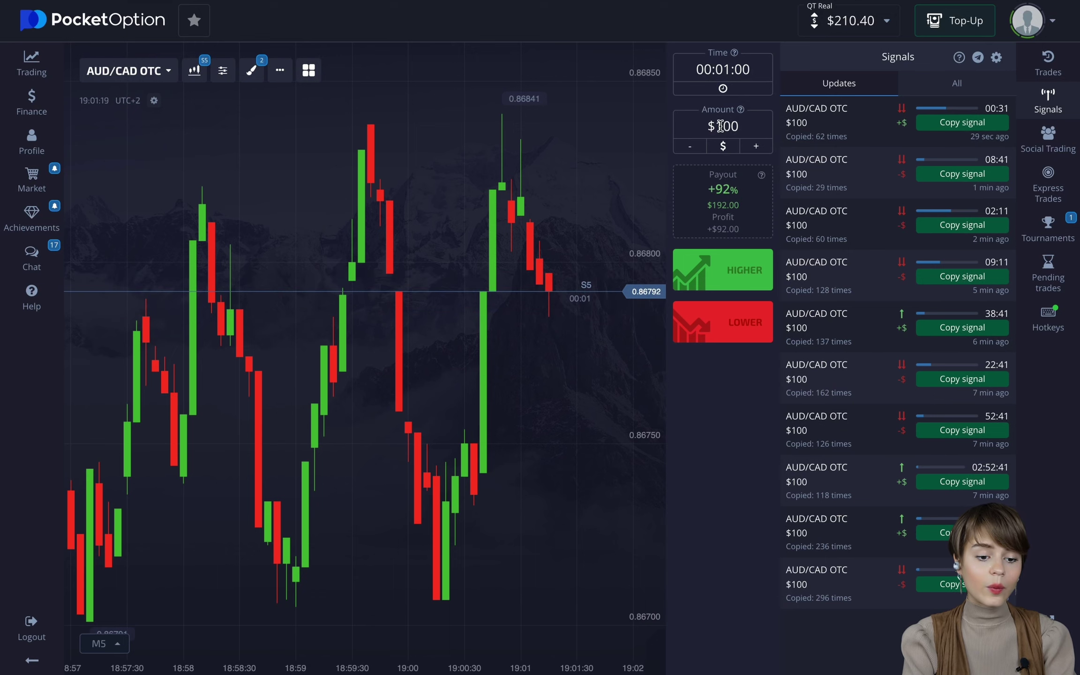
Browse the asset list through AUD/CHF, AUD/NZD, AUD/USD, CAD/CHF and CHF/JPY OTC
click(127, 70)
click(308, 196)
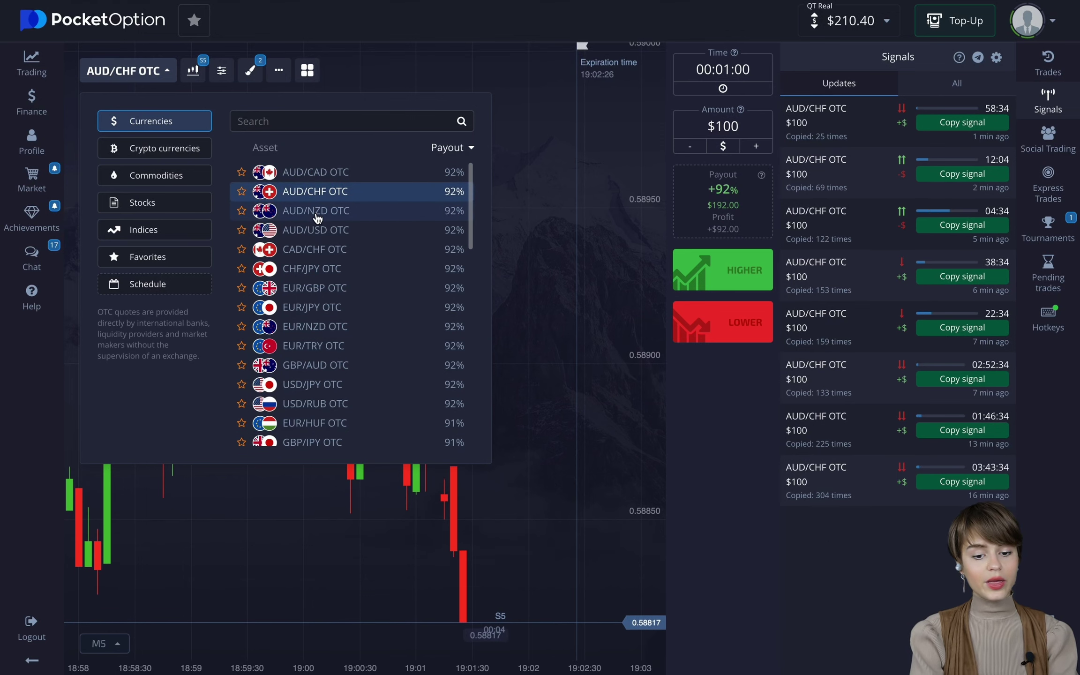
click(316, 212)
click(316, 233)
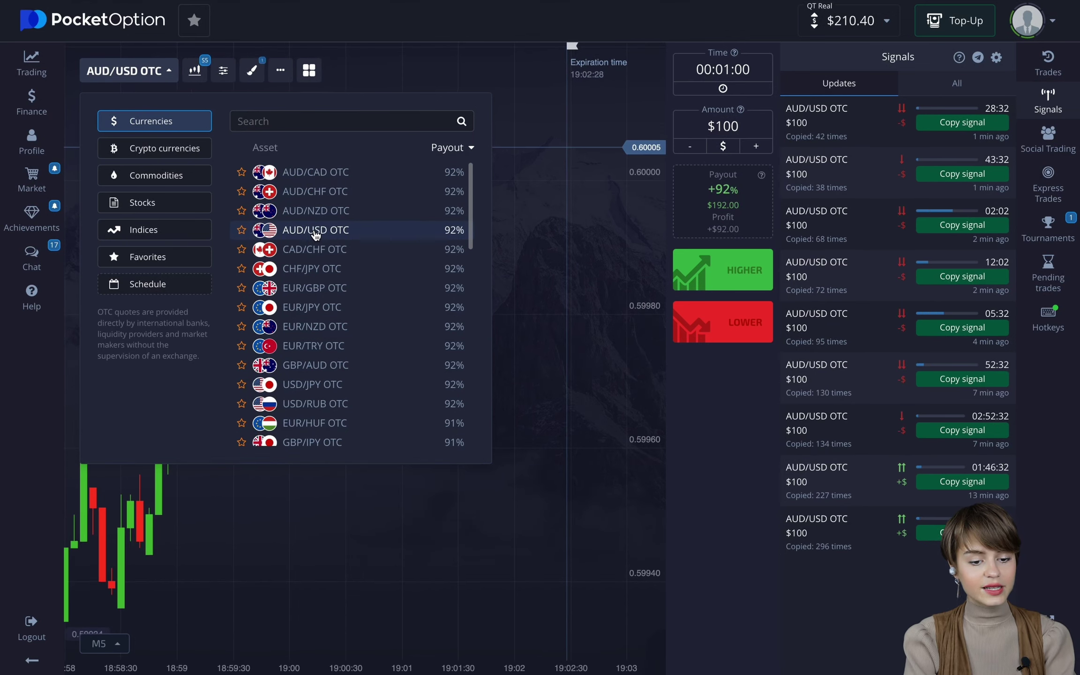
click(313, 249)
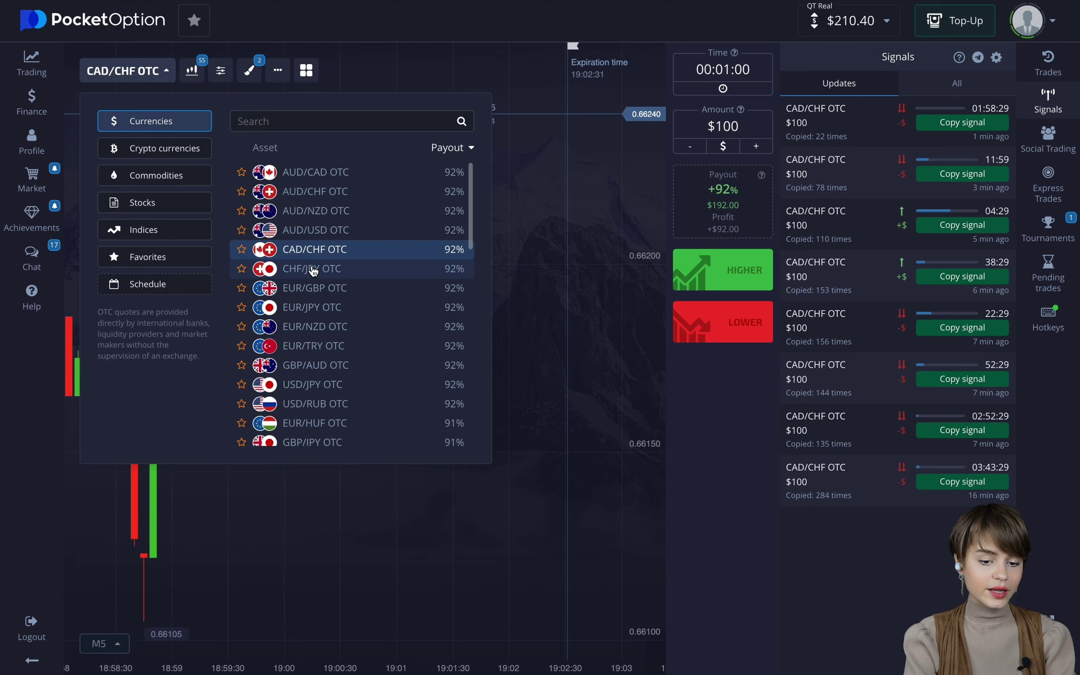
click(313, 269)
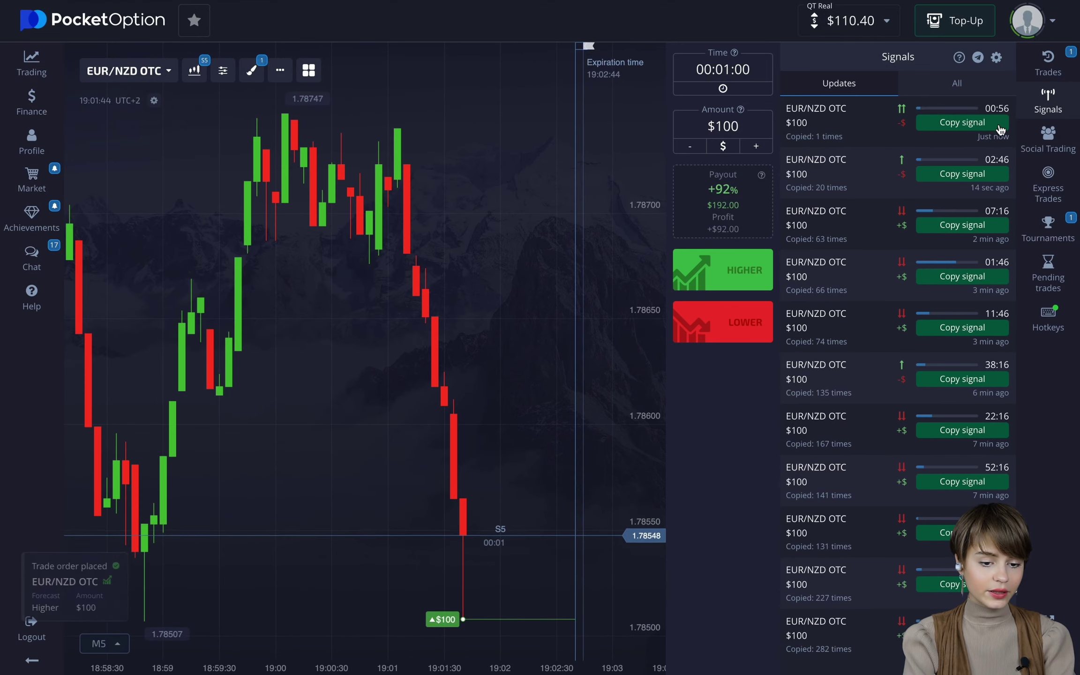
scroll(584, 331, down, 3)
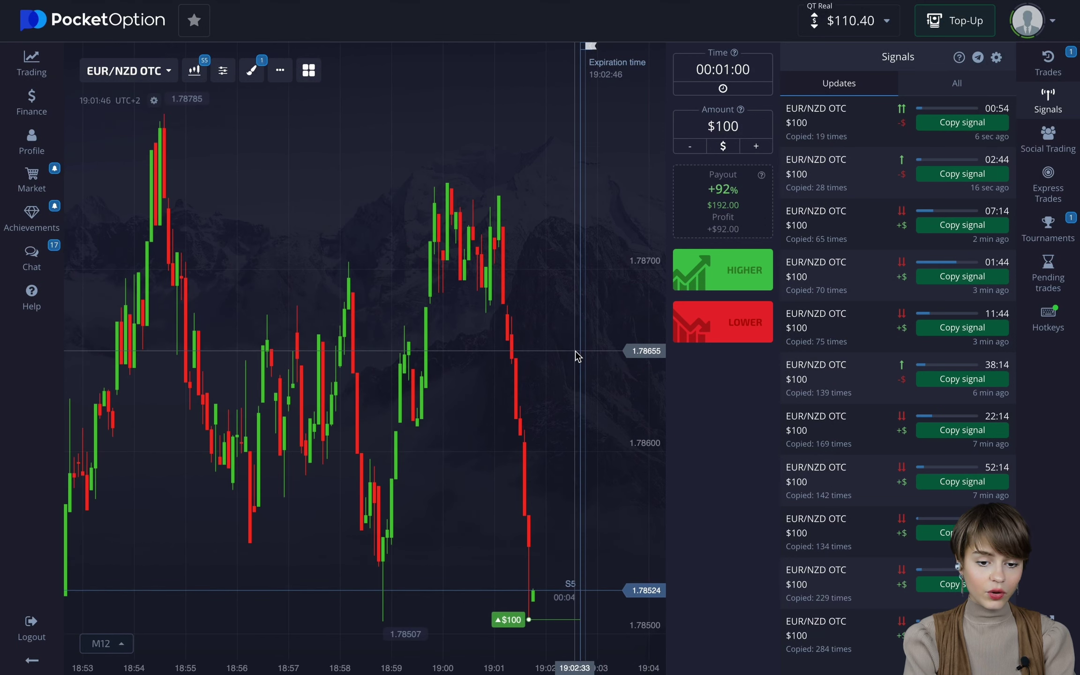
Follow the $100 EUR/NZD OTC trade on the chart and close the open-trades overview
drag(403, 327, 292, 328)
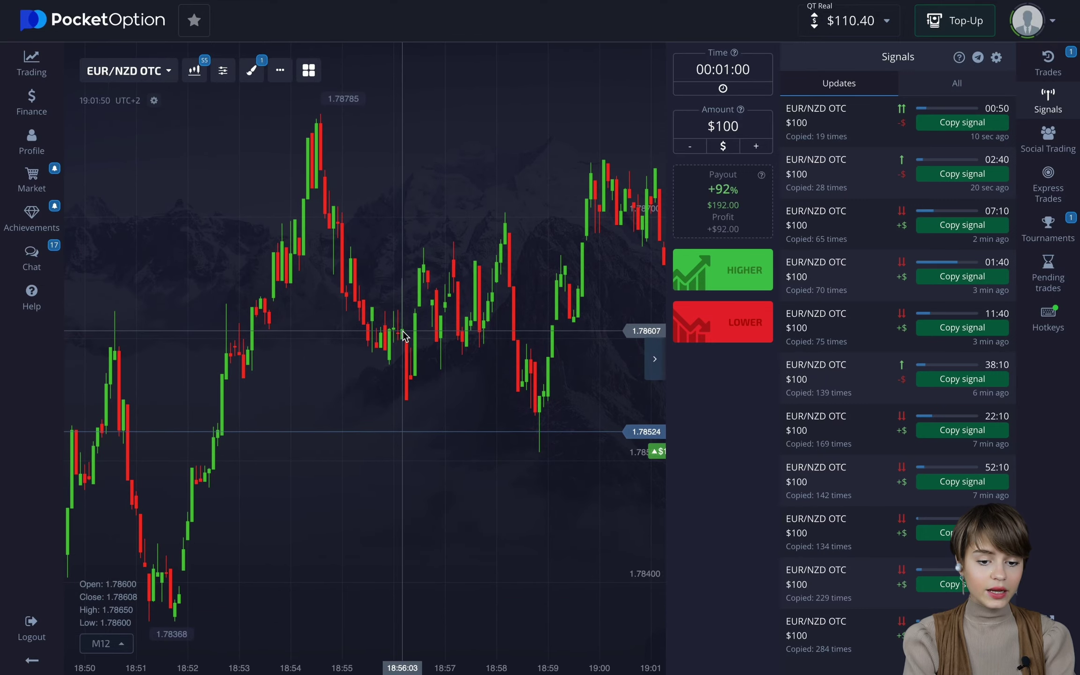
drag(330, 182, 258, 174)
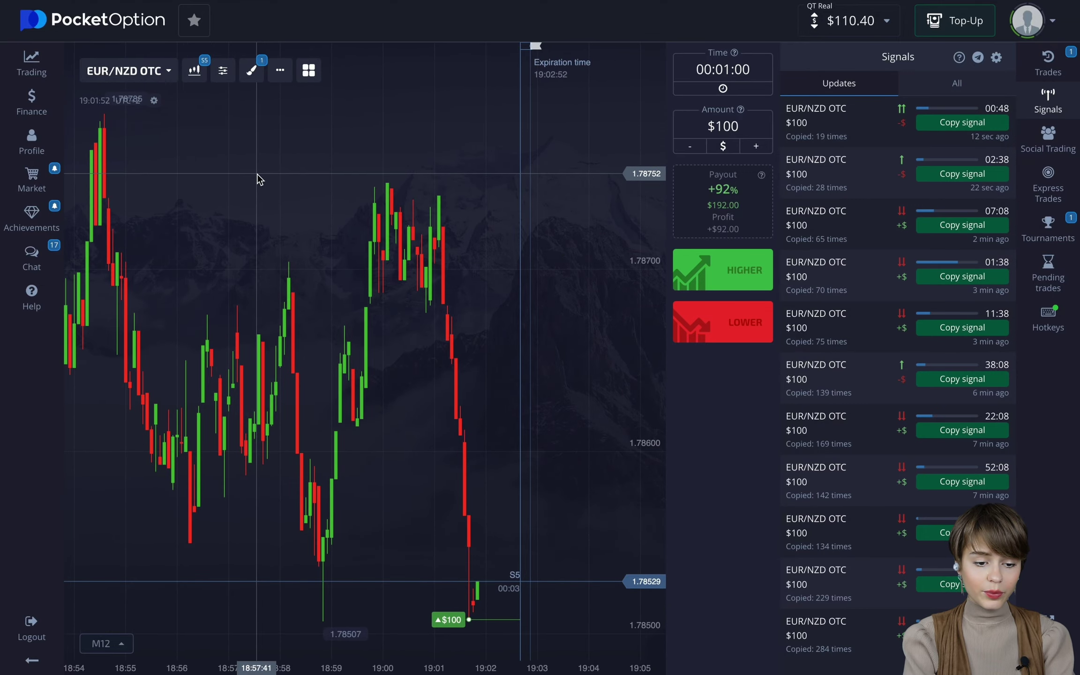
scroll(533, 337, up, 2)
scroll(533, 338, up, 3)
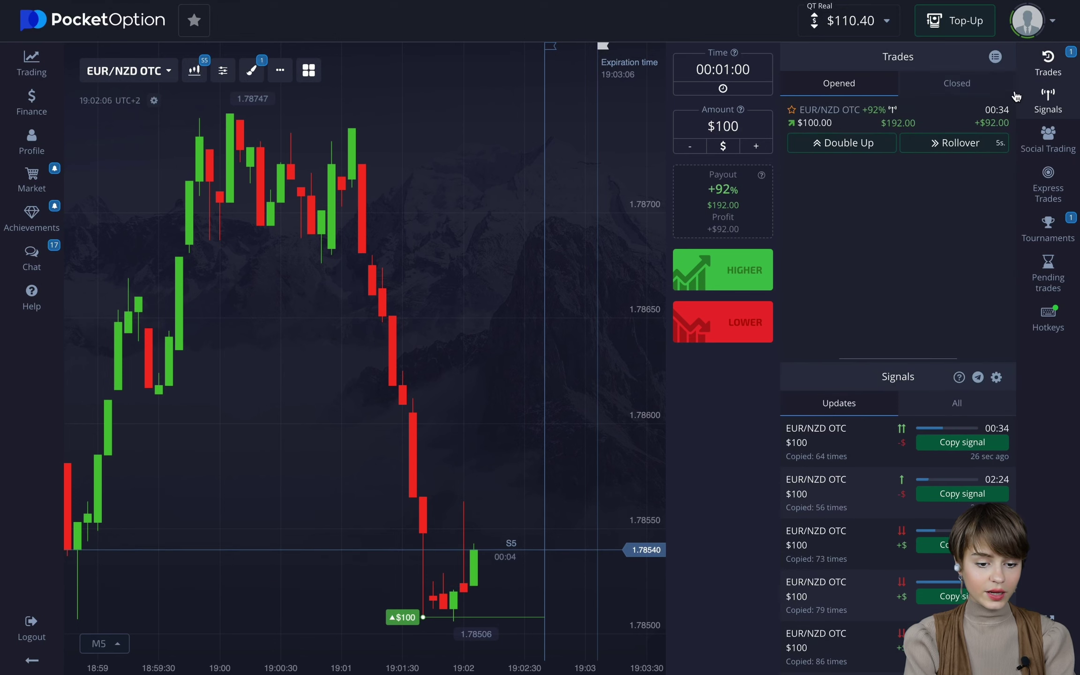
click(1050, 63)
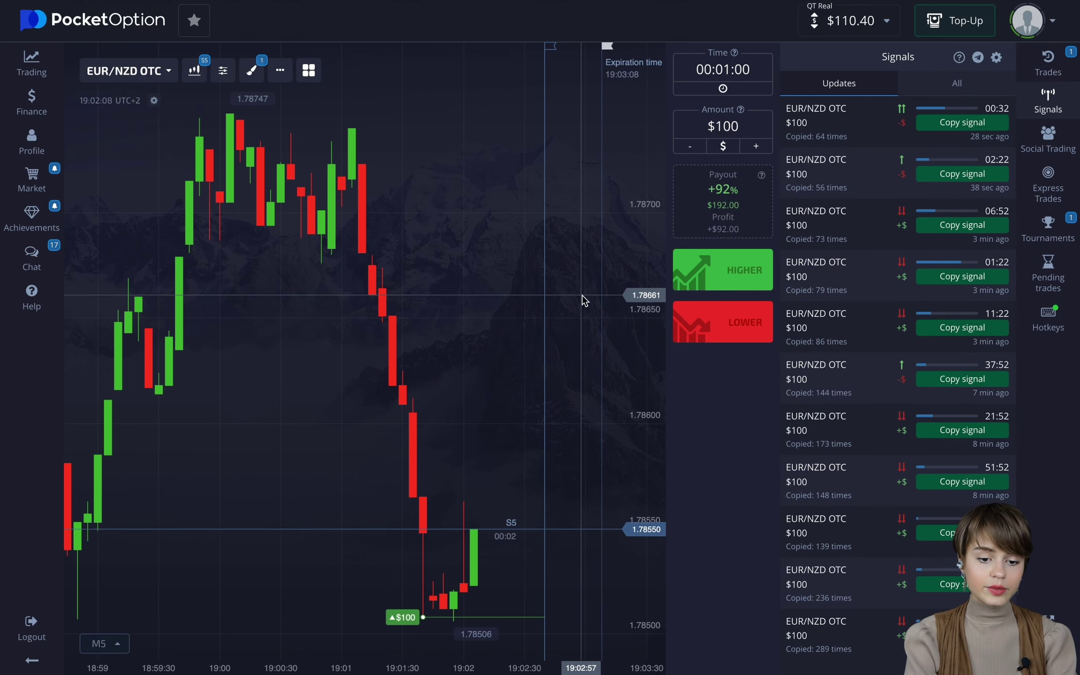
scroll(529, 295, up, 2)
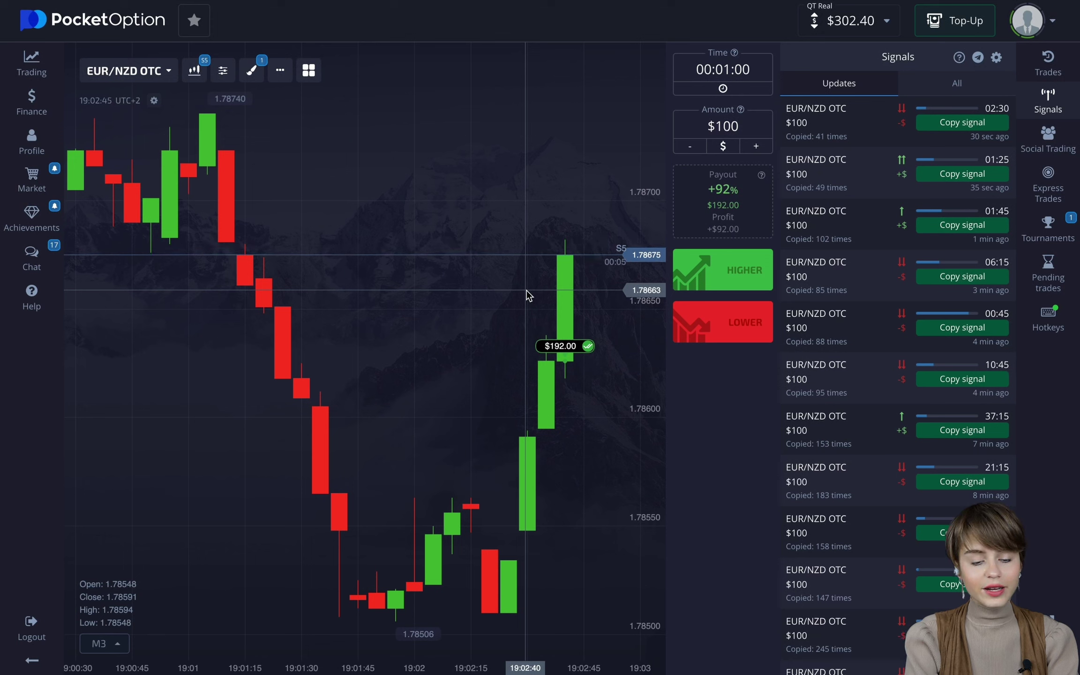
Change the trade amount to $150, showing a $288.00 potential payout
click(717, 125)
text(15)
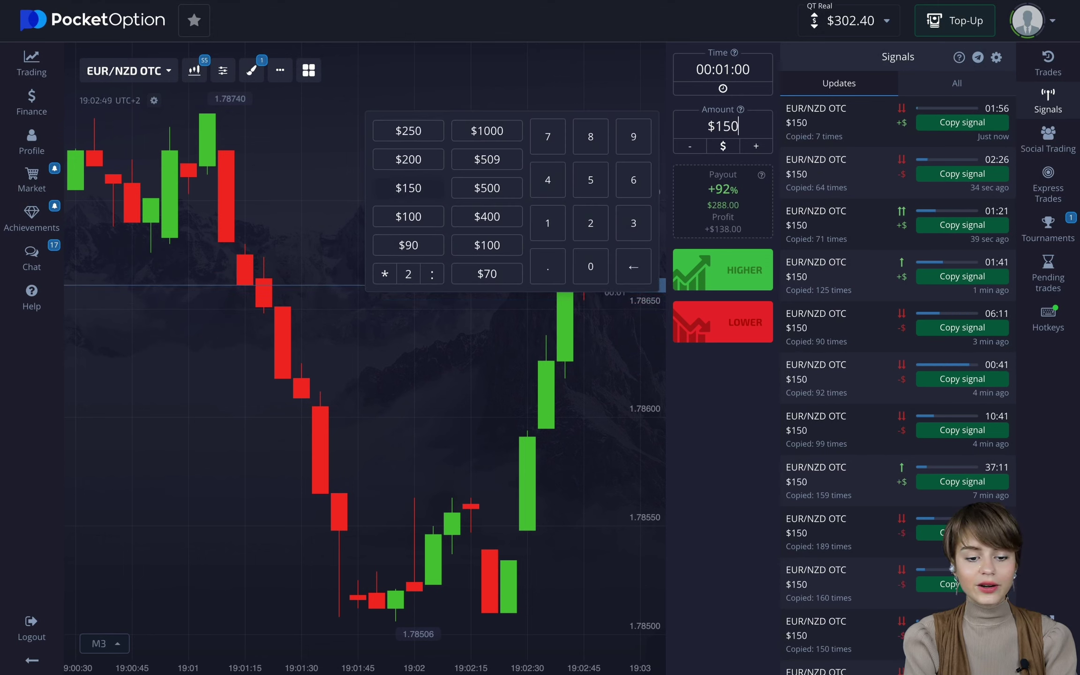
click(554, 290)
scroll(554, 291, down, 5)
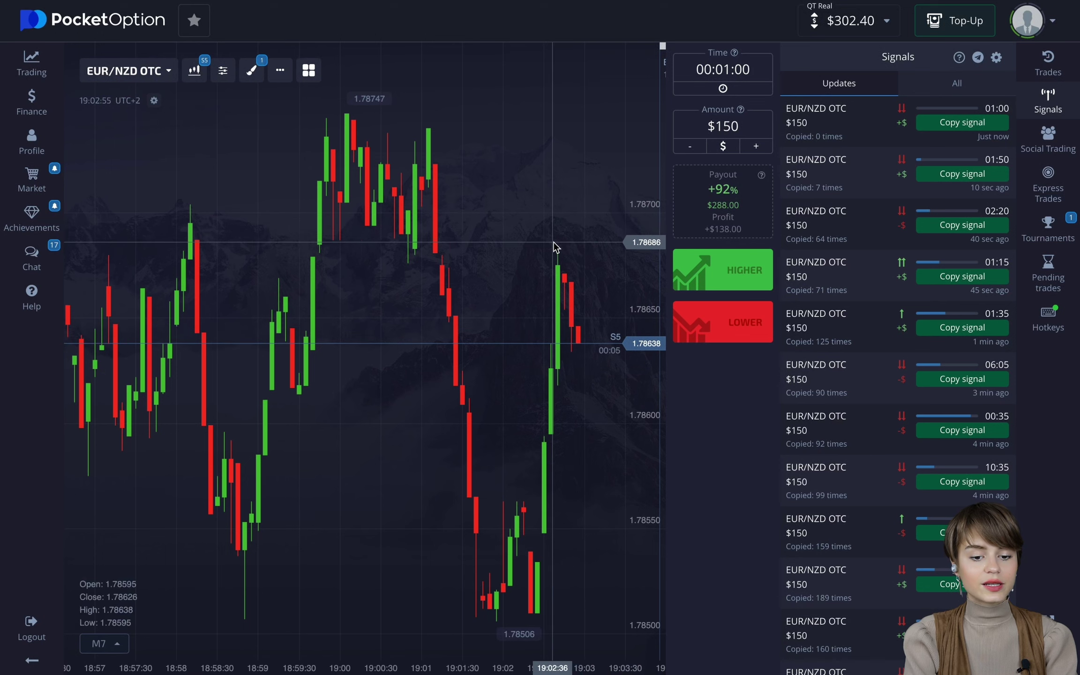
scroll(555, 246, down, 4)
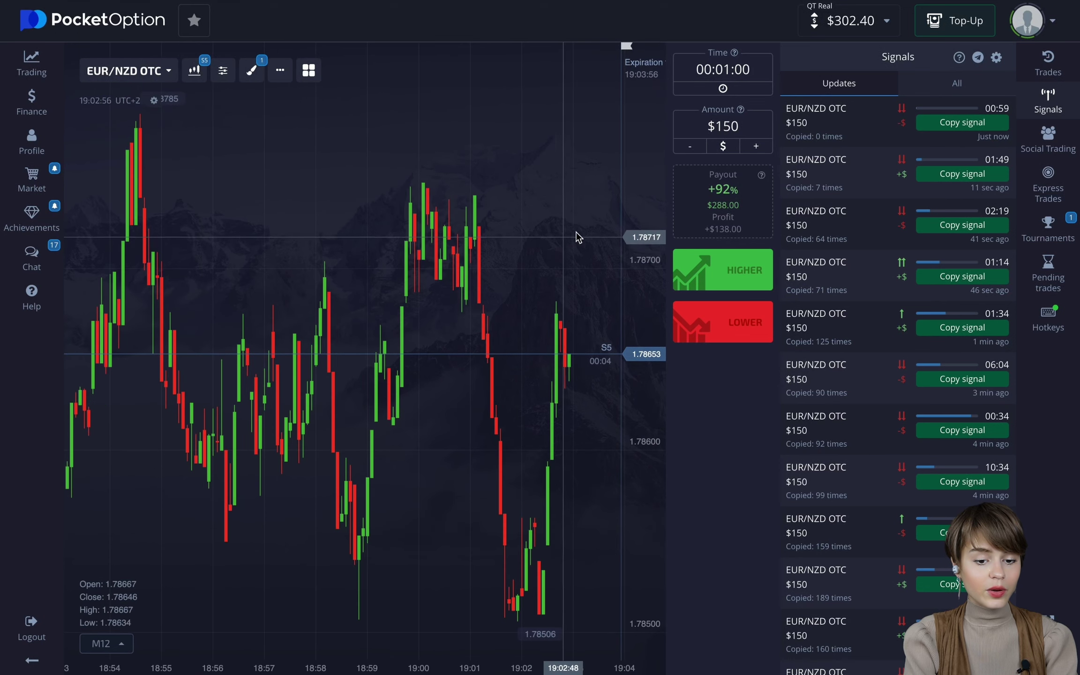
Copy the newest EUR/NZD OTC signal as a $150 Lower trade and watch it on the chart
click(958, 124)
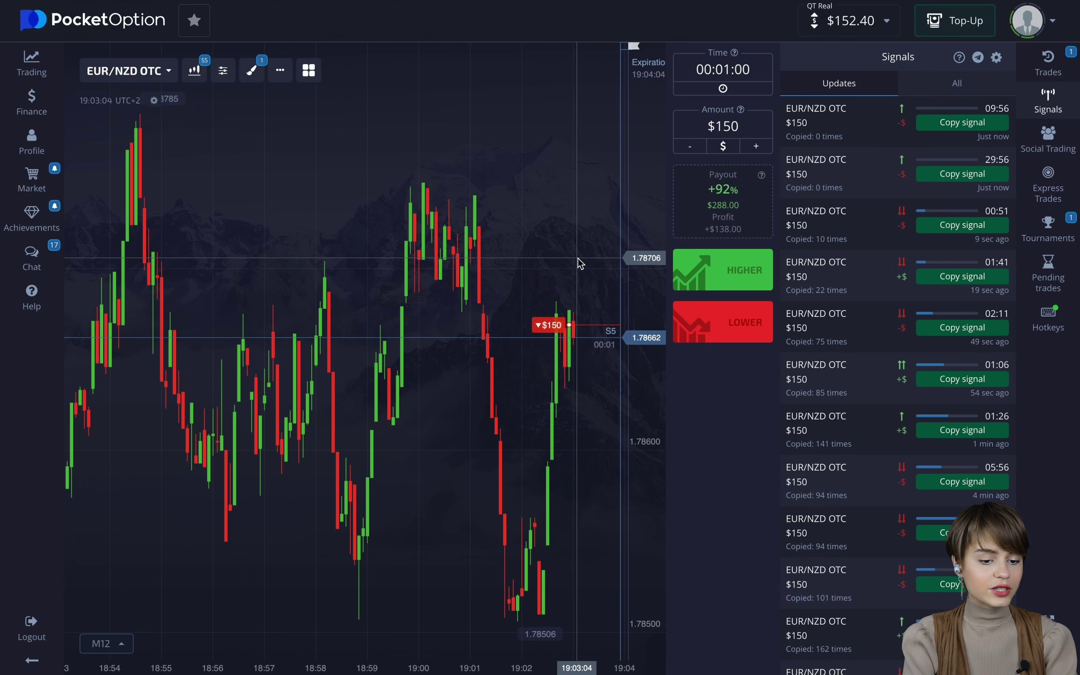
scroll(577, 259, up, 5)
scroll(542, 183, up, 3)
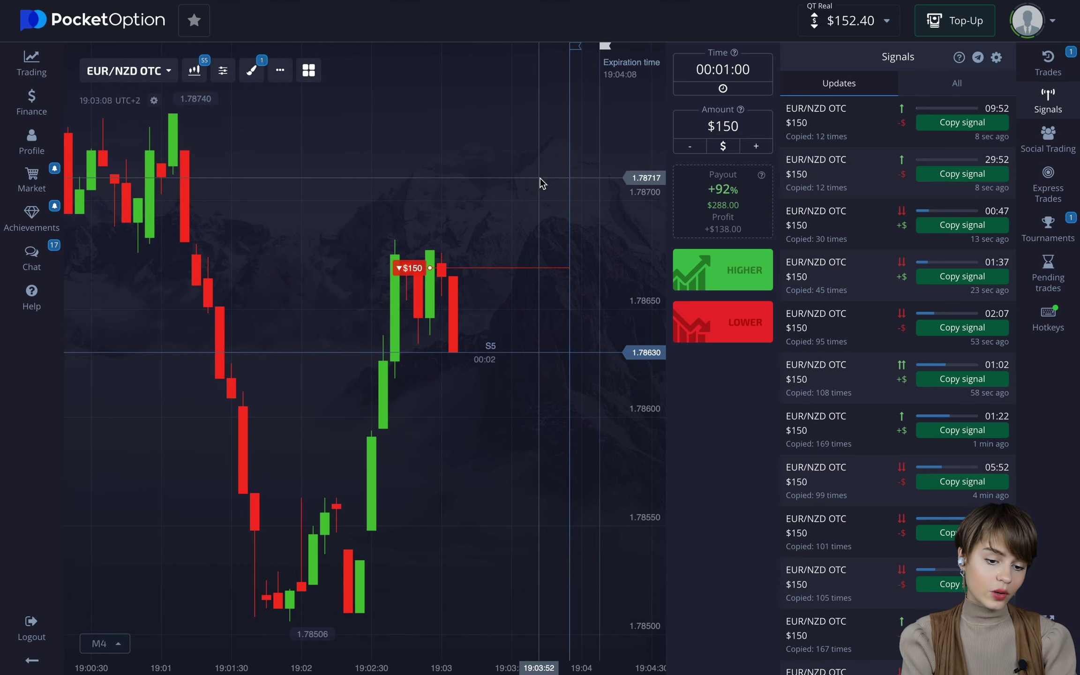
scroll(541, 183, down, 8)
drag(290, 165, 265, 187)
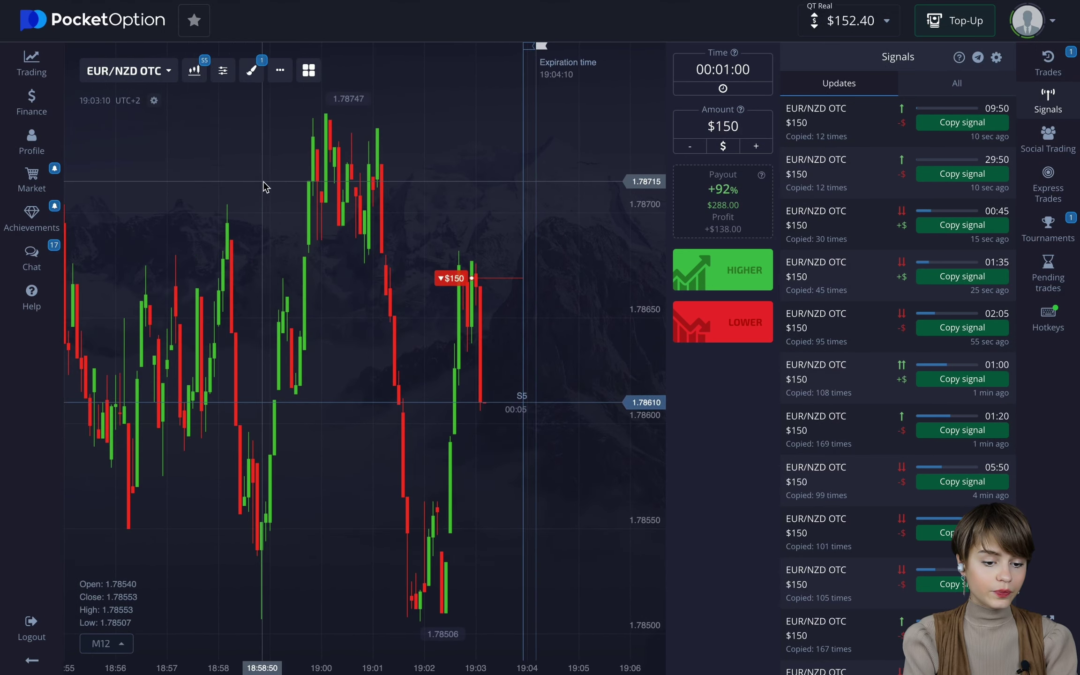
scroll(556, 180, up, 6)
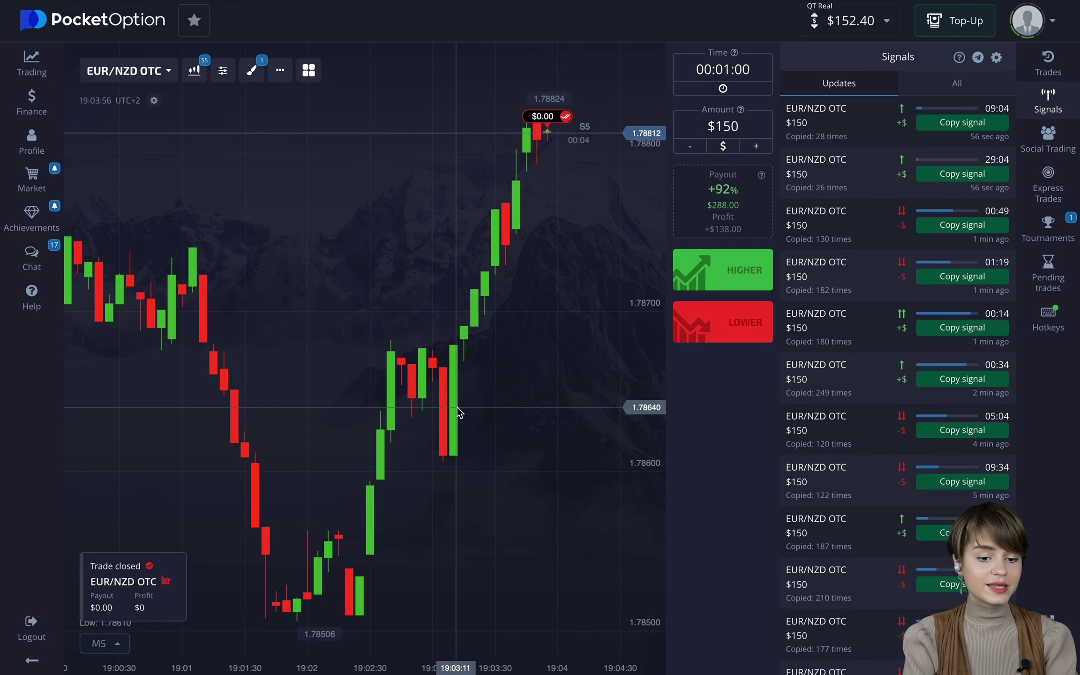
scroll(459, 413, down, 6)
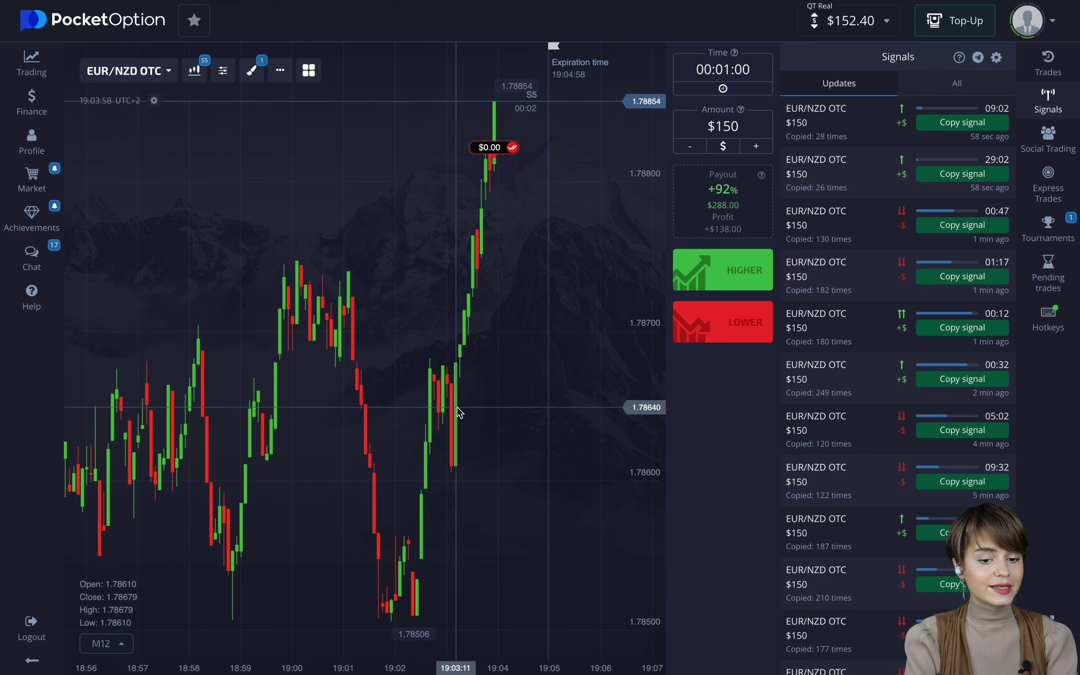
Switch the chart to AUD/NZD OTC and copy its newest signal as a $150 Lower trade
click(126, 70)
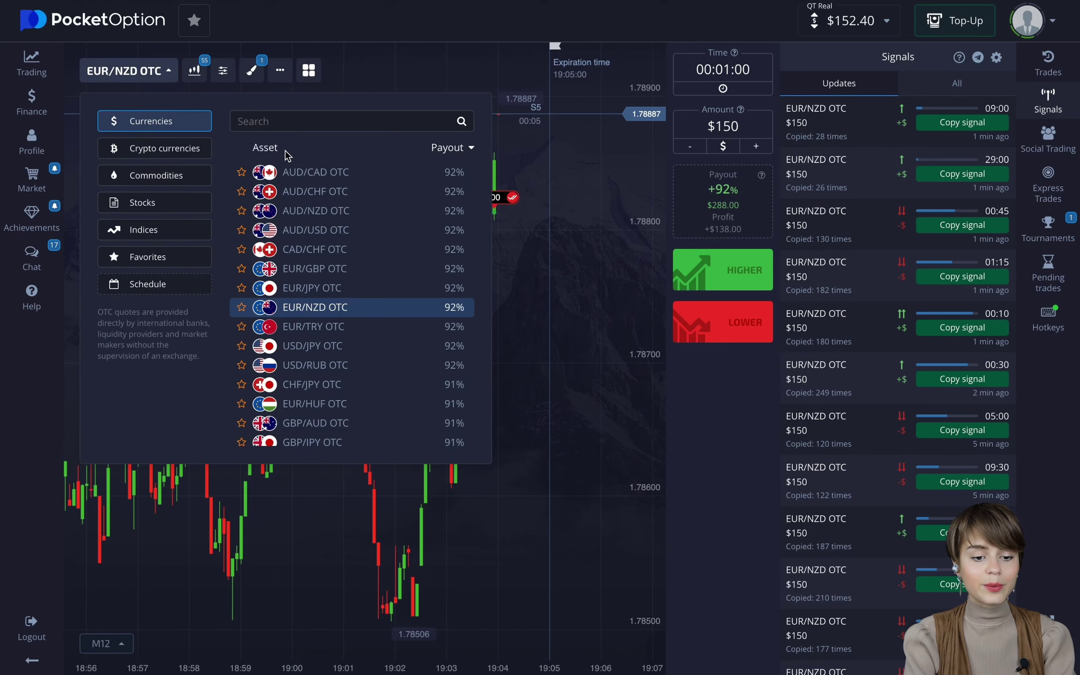
click(313, 172)
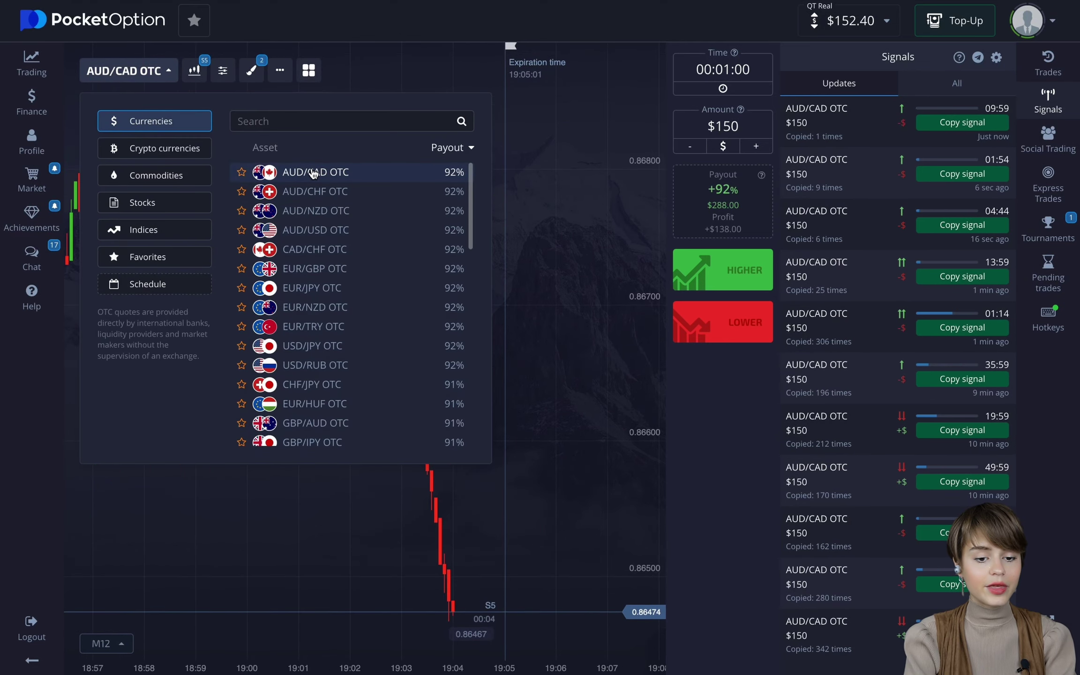
click(321, 192)
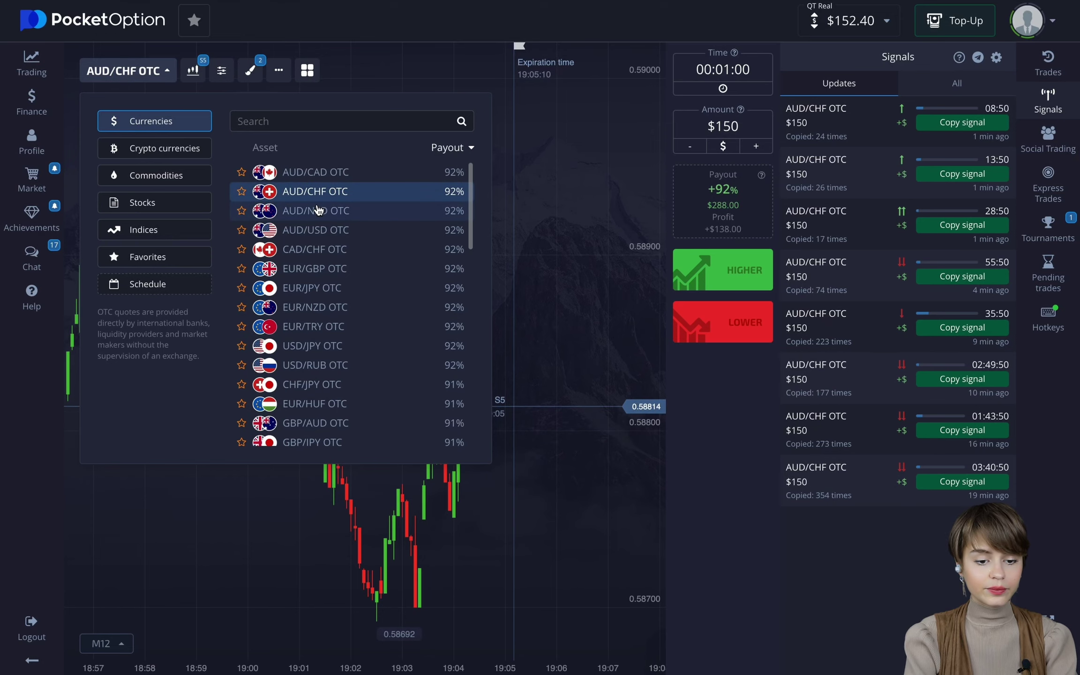
click(318, 211)
click(723, 323)
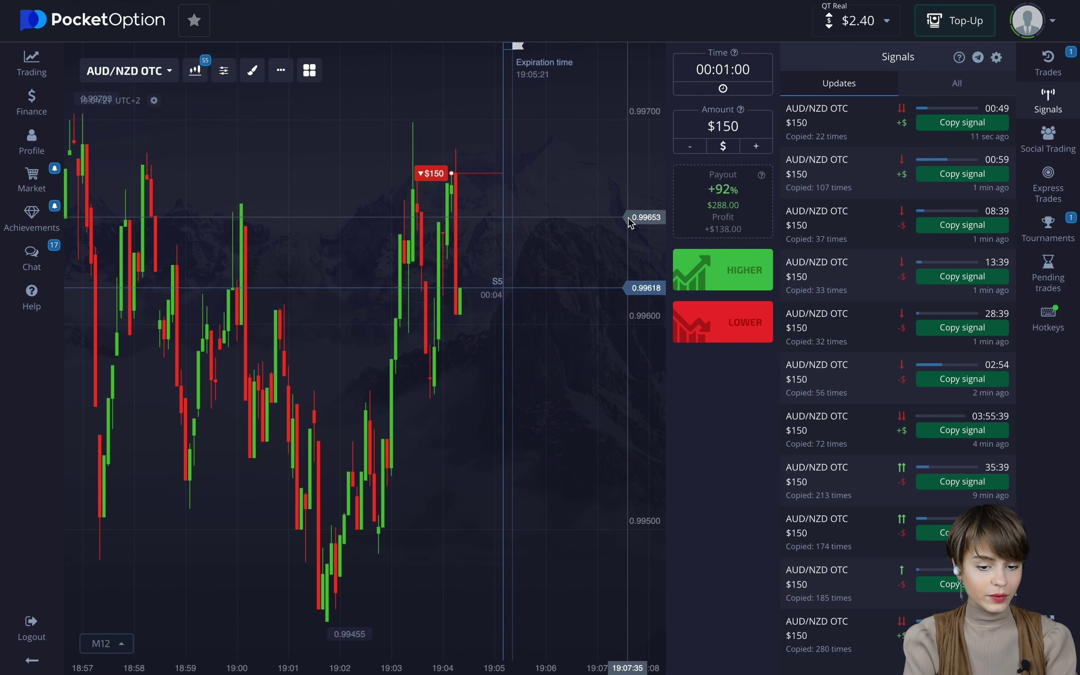
After the AUD/NZD OTC win, copy the newest signal as another $150 trade
scroll(443, 180, up, 2)
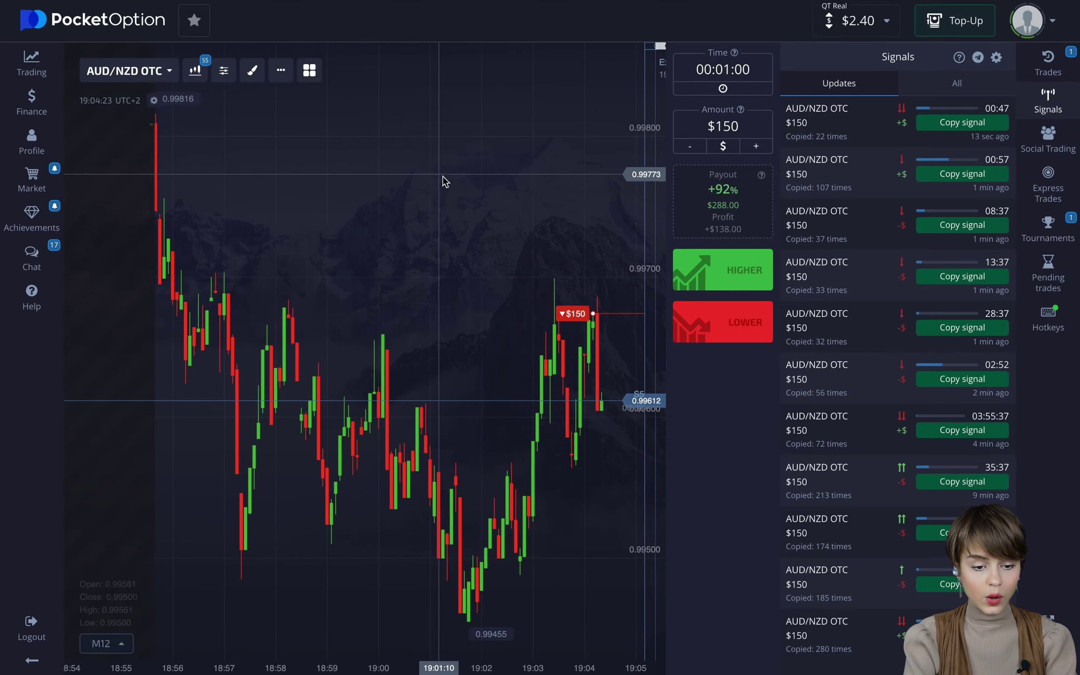
scroll(538, 205, up, 3)
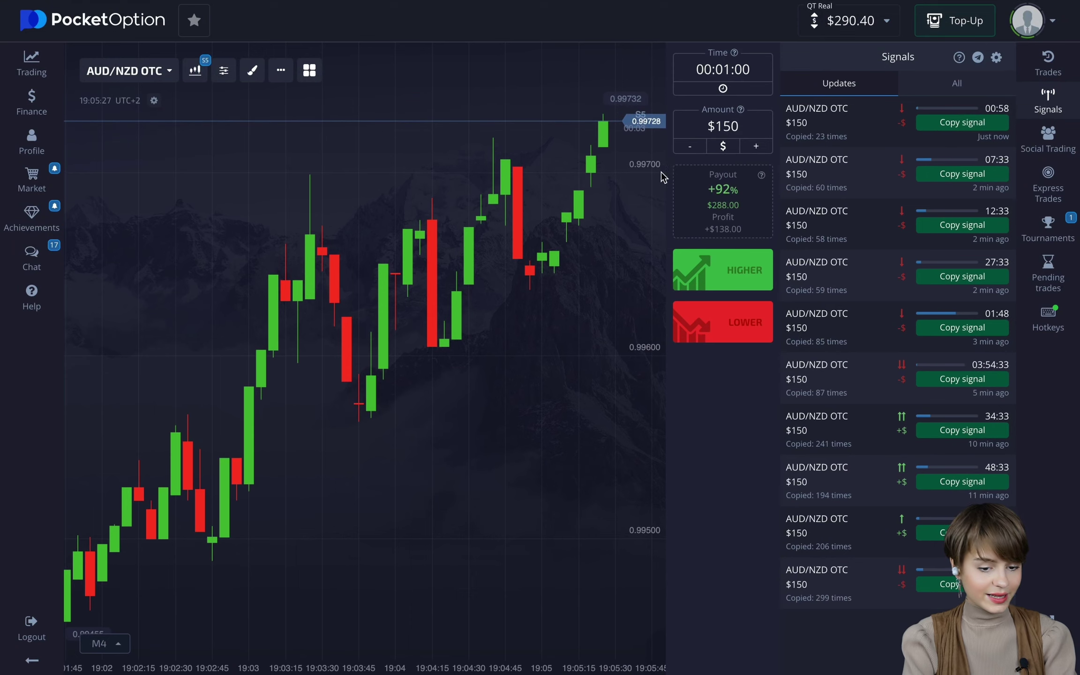
click(961, 122)
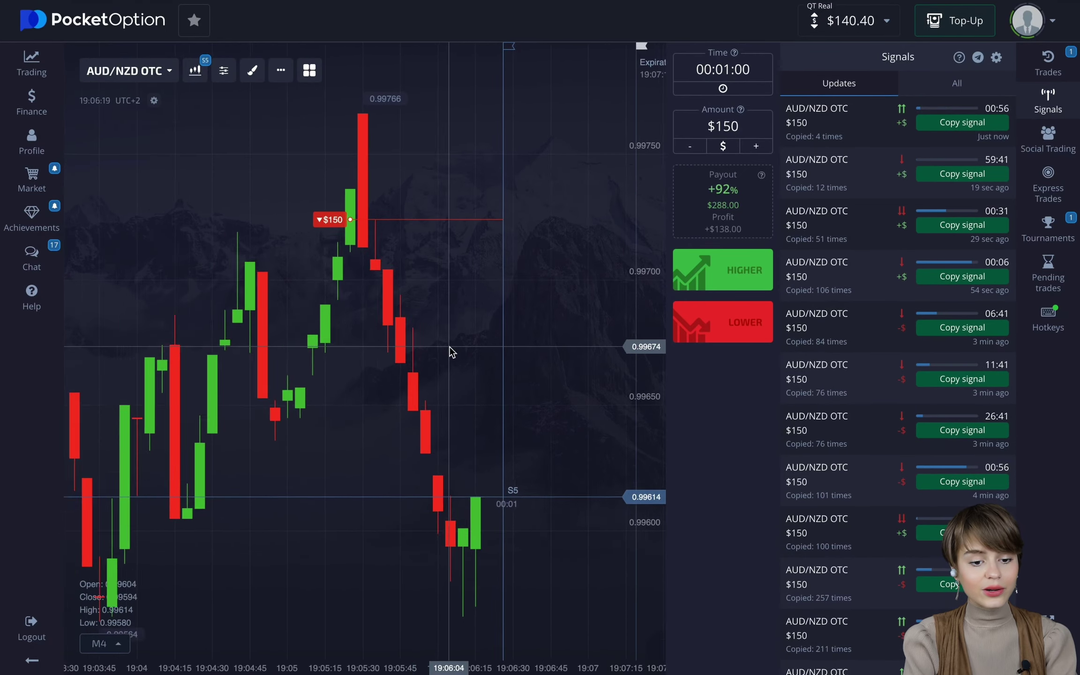
Zoom the chart in and out while the $150 AUD/NZD OTC trade runs to expiry
scroll(451, 352, down, 3)
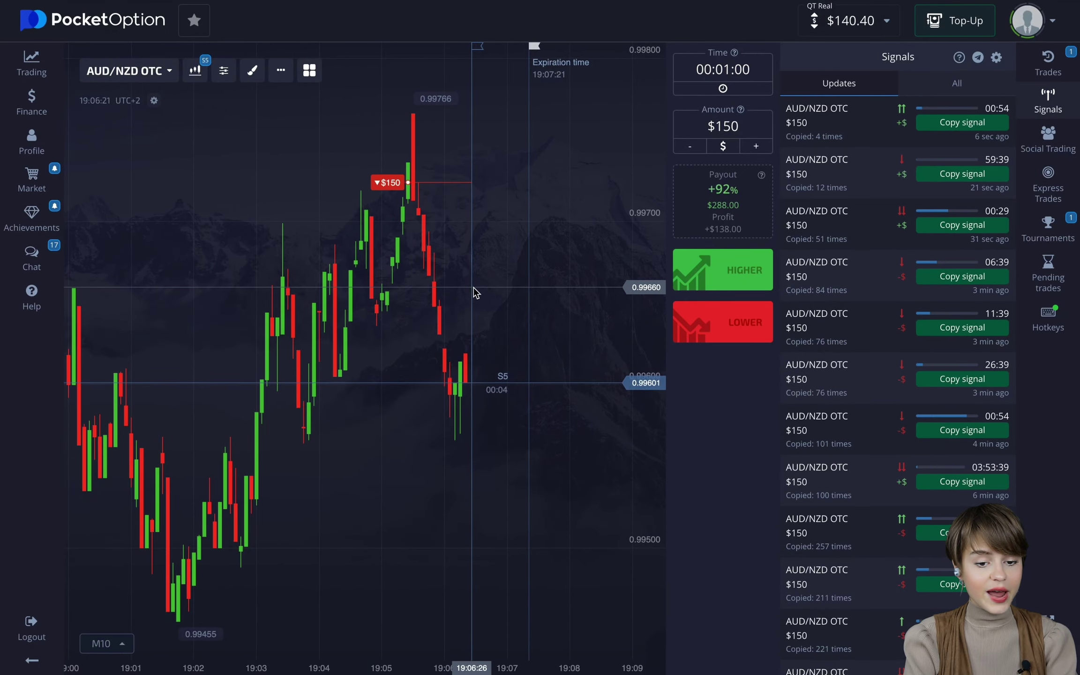
scroll(474, 287, up, 3)
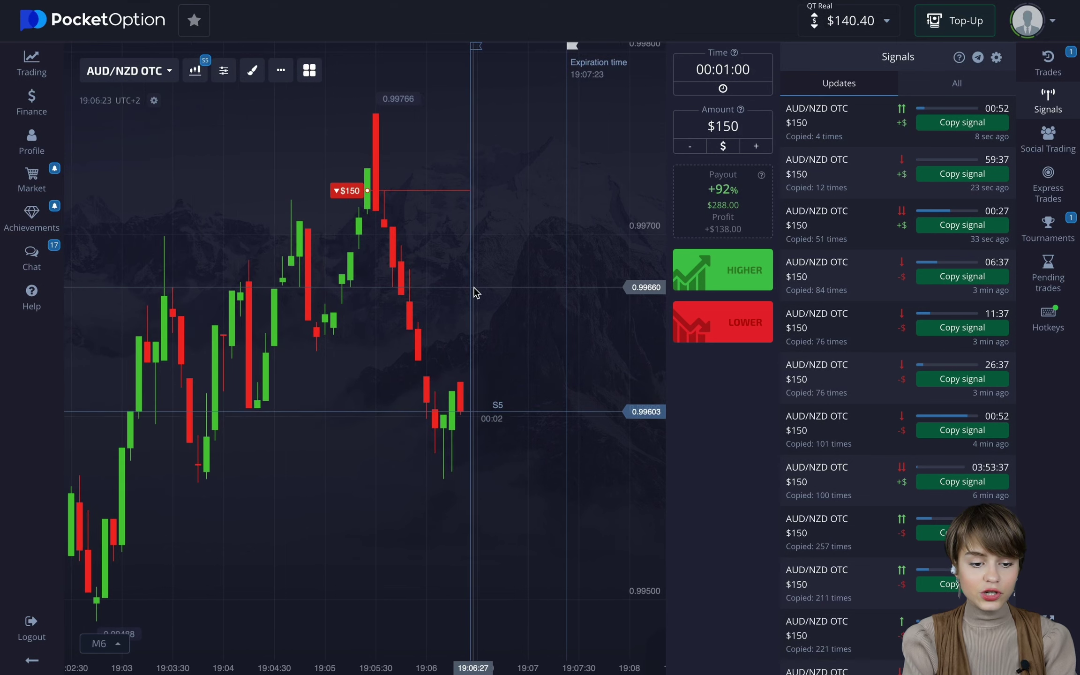
scroll(473, 287, up, 1)
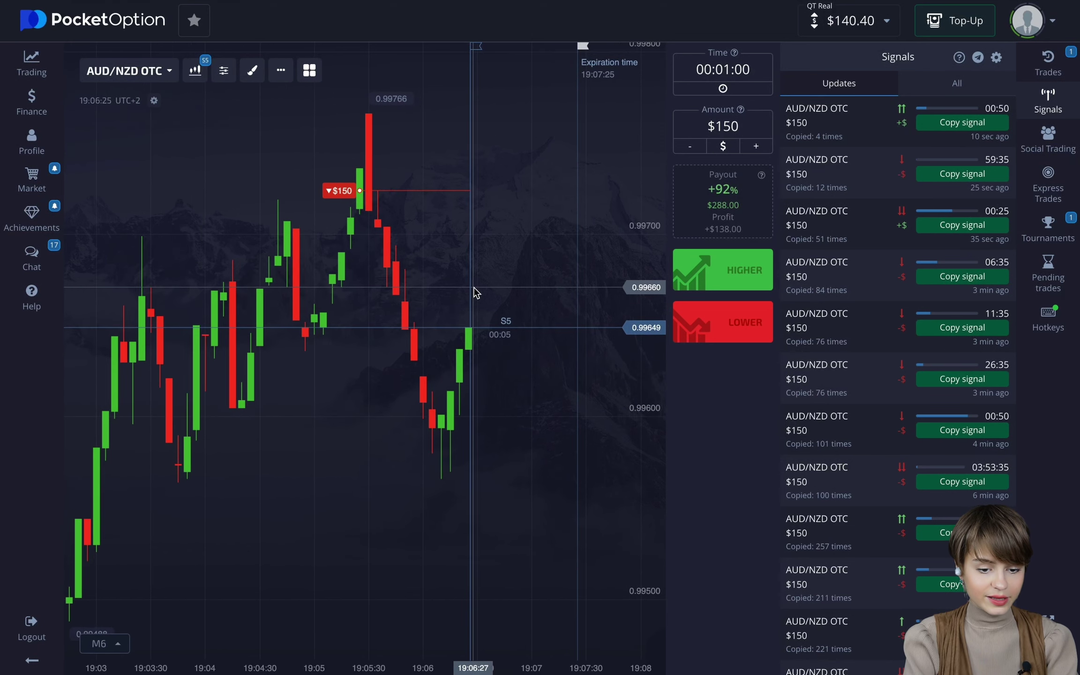
scroll(474, 287, up, 1)
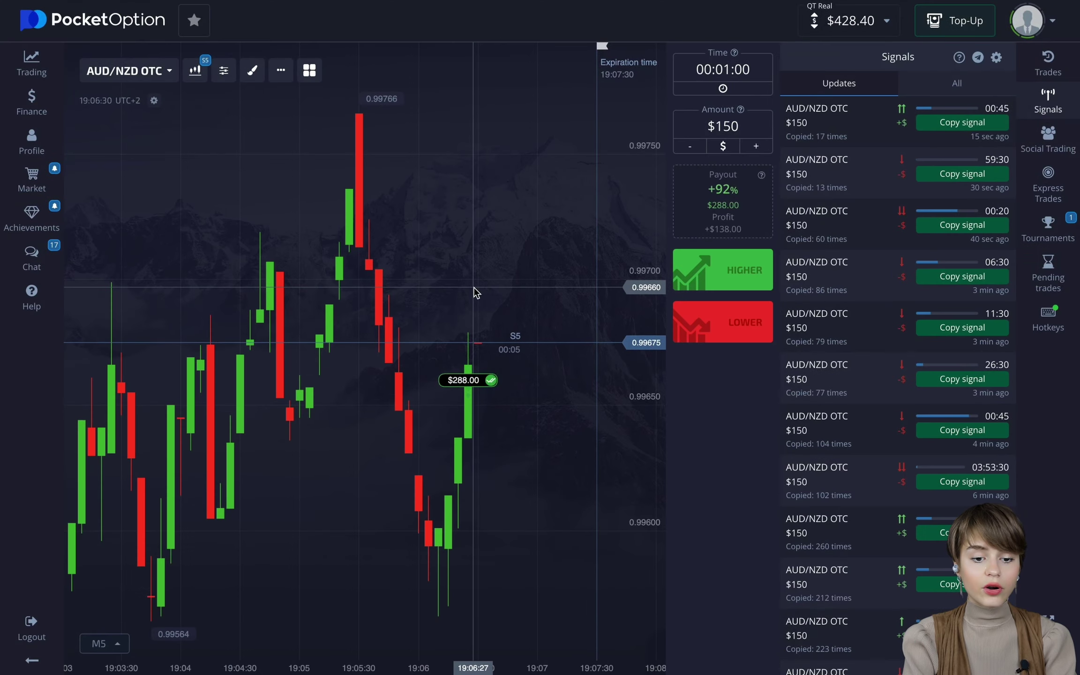
scroll(473, 287, down, 3)
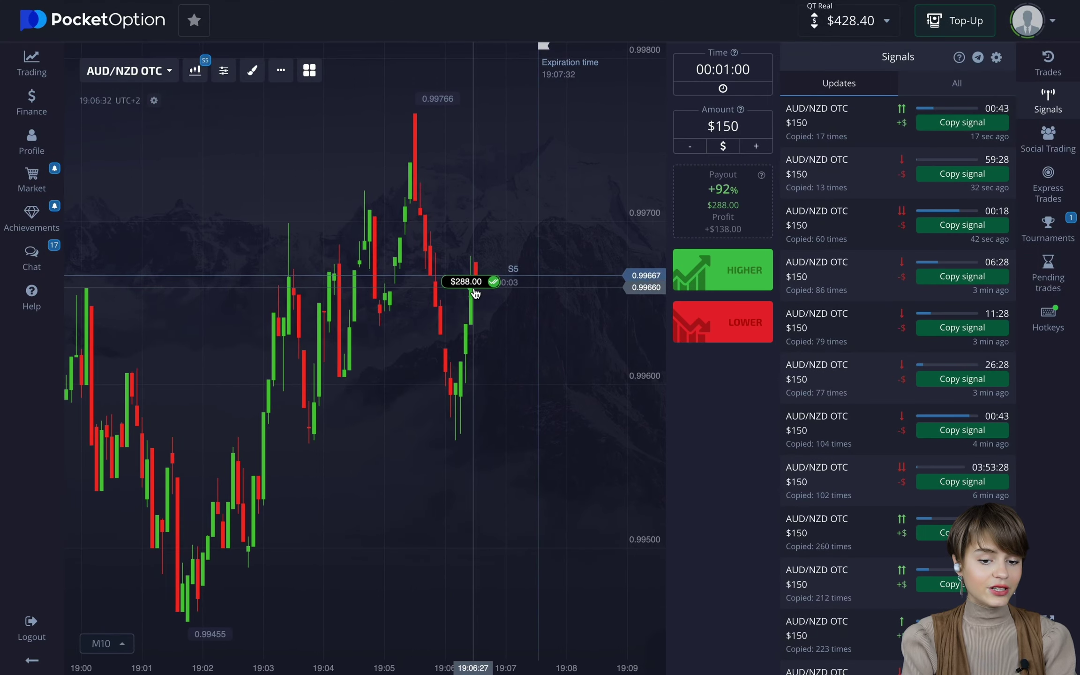
scroll(458, 213, up, 2)
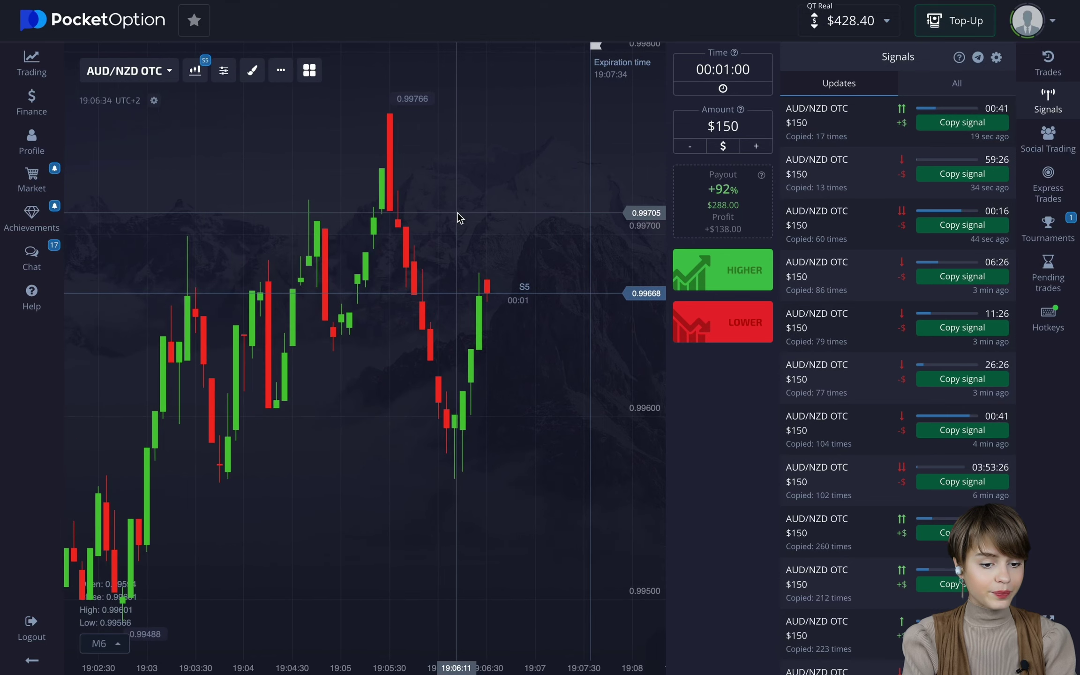
scroll(359, 169, up, 1)
Review earlier AUD/CHF OTC candles, then copy the newest signal as a $200 Higher trade
scroll(512, 192, down, 1)
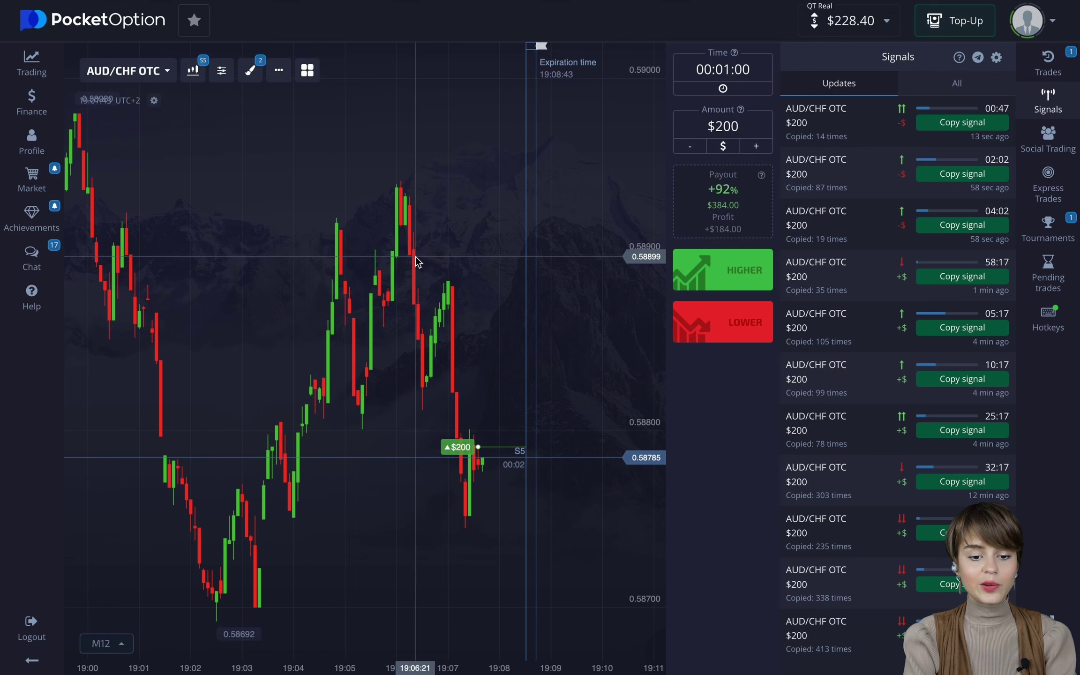
drag(226, 219, 416, 243)
mouse_move(206, 217)
mouse_down()
mouse_move(408, 234)
mouse_move(210, 215)
mouse_up()
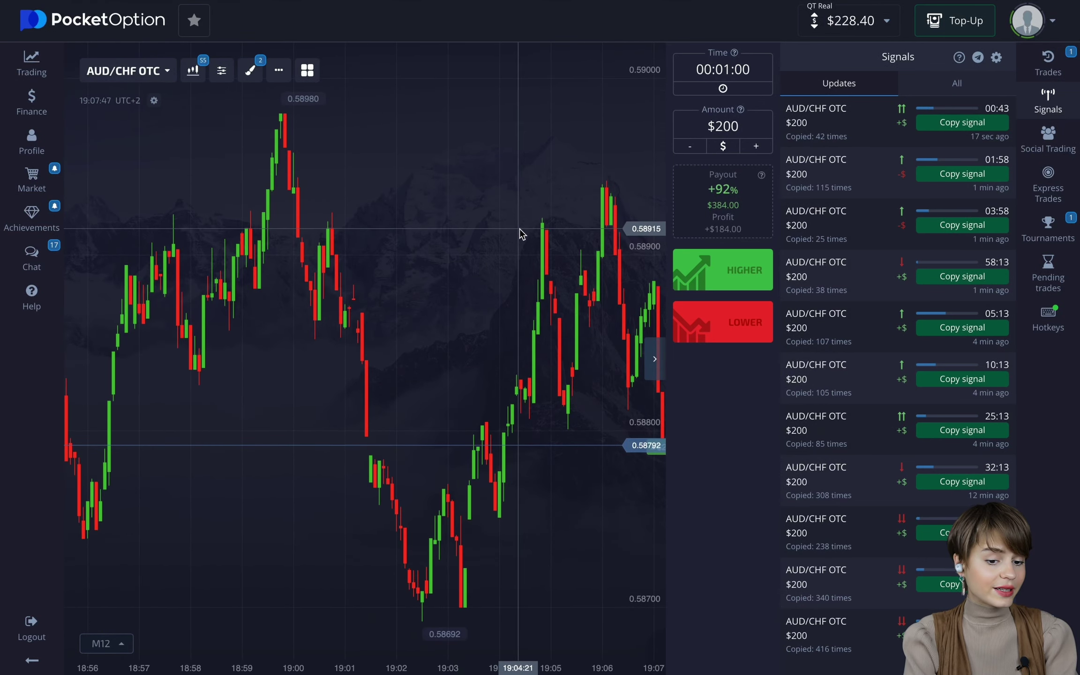
scroll(517, 230, up, 3)
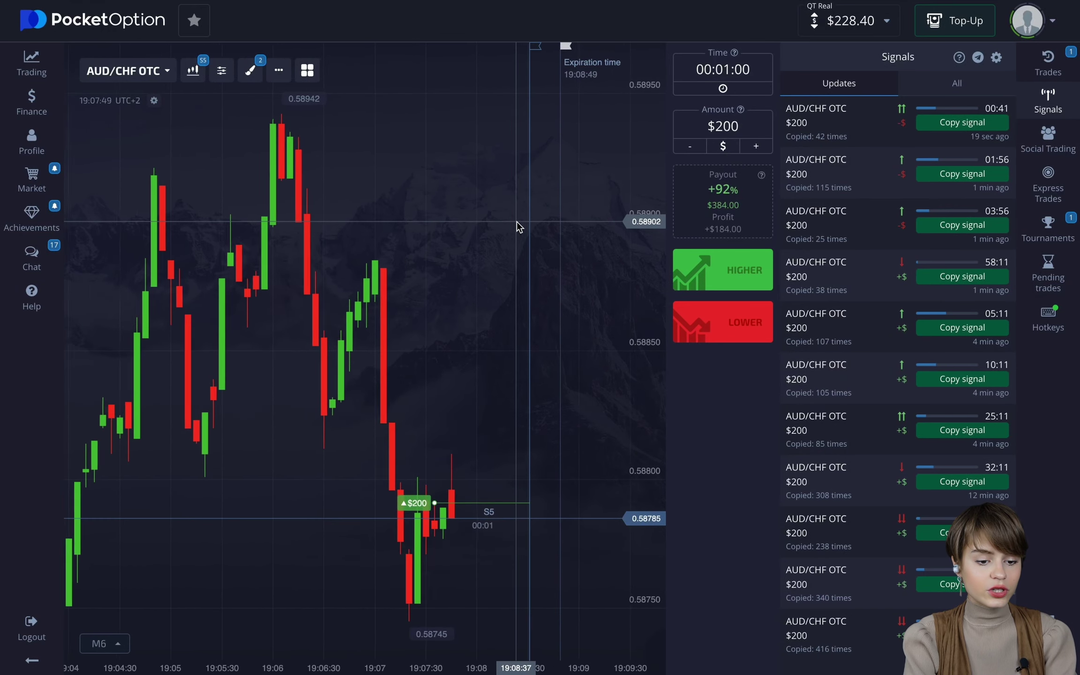
scroll(517, 221, up, 1)
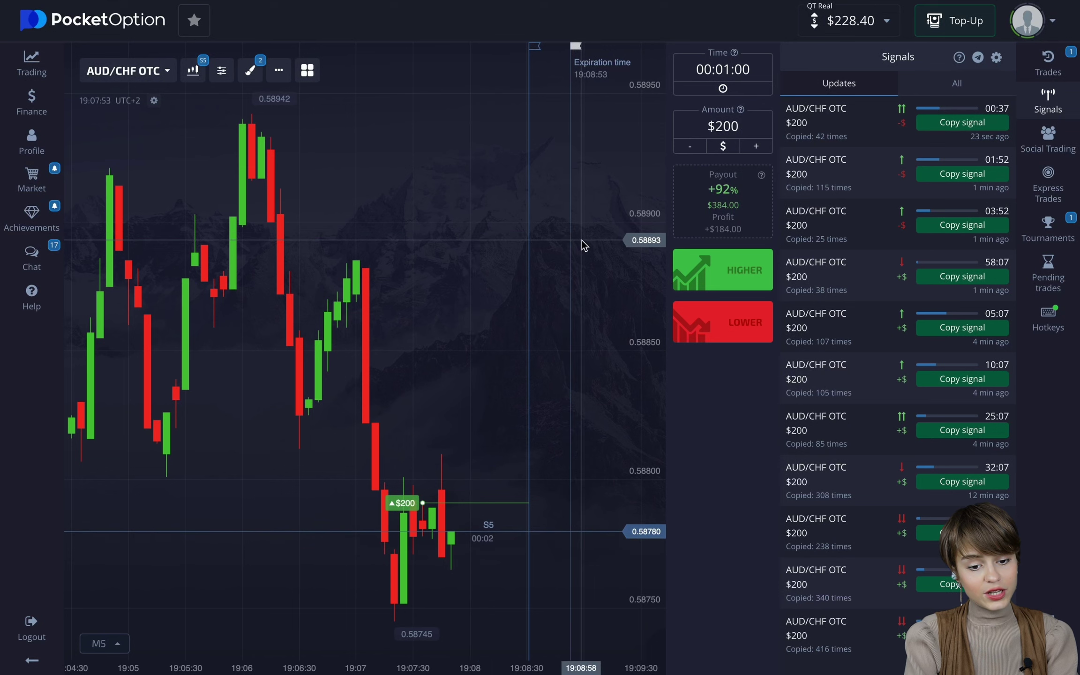
scroll(577, 240, up, 2)
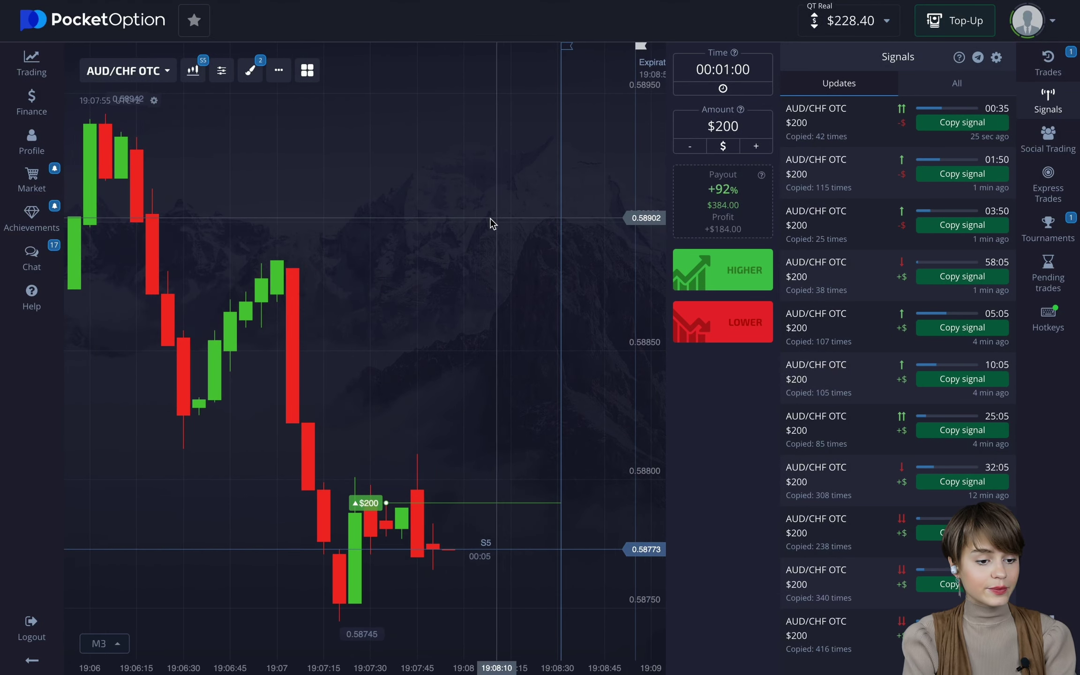
click(950, 123)
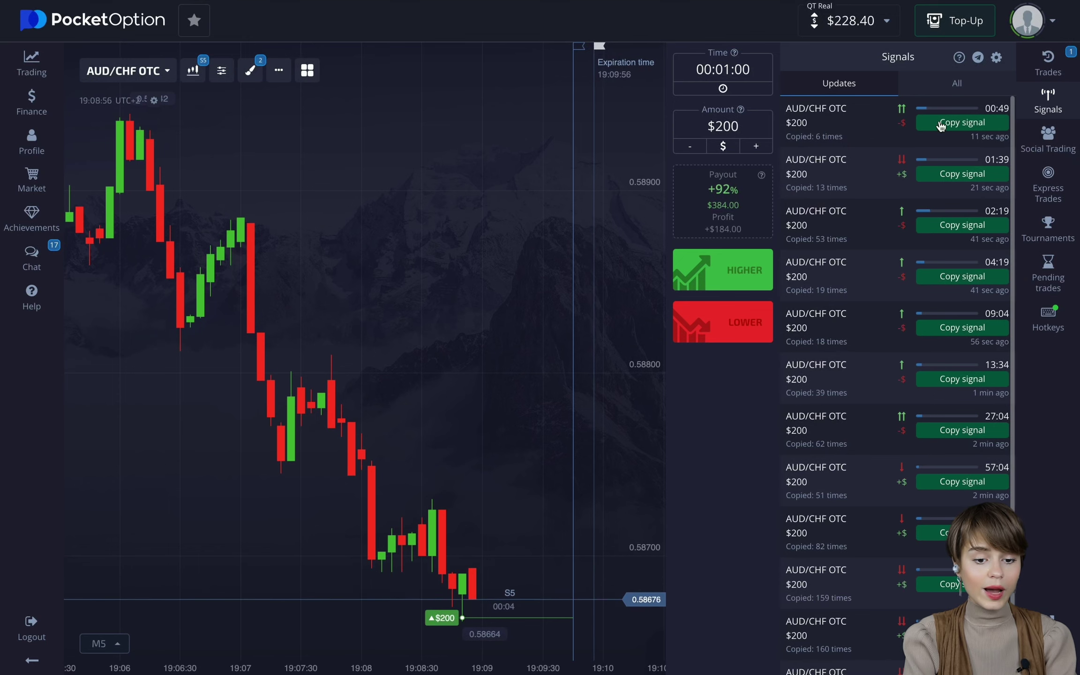
Pan and zoom the chart to follow the $200 AUD/CHF OTC trade until it closes
scroll(552, 345, up, 3)
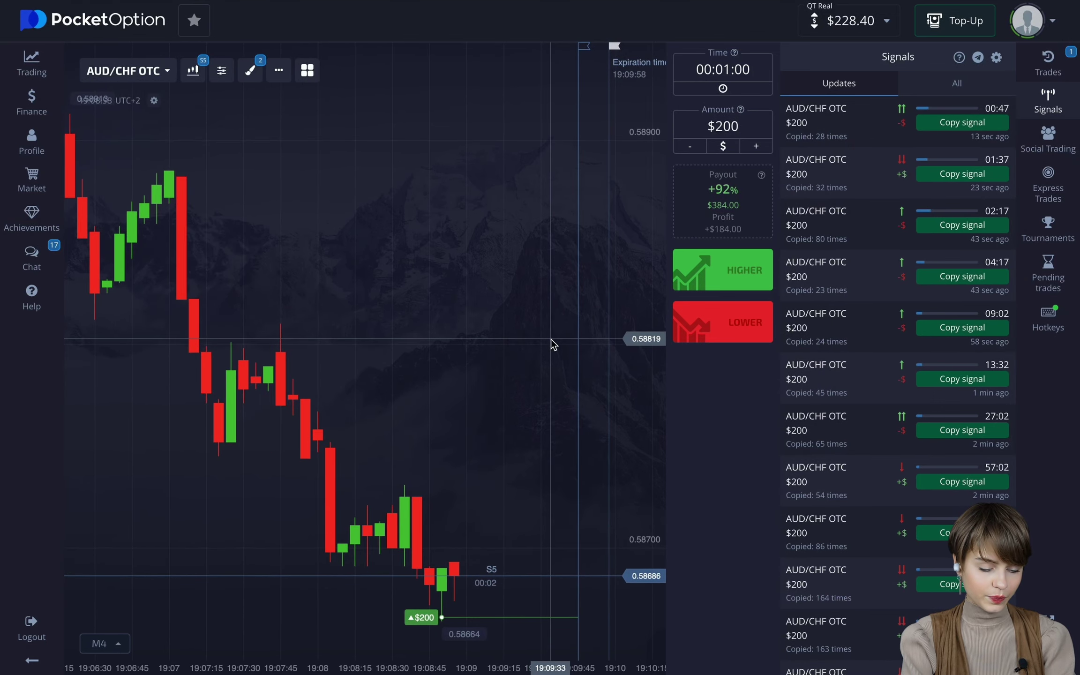
scroll(552, 345, down, 5)
mouse_move(277, 252)
mouse_down()
mouse_move(354, 232)
mouse_move(429, 256)
mouse_move(307, 248)
mouse_move(281, 232)
mouse_up()
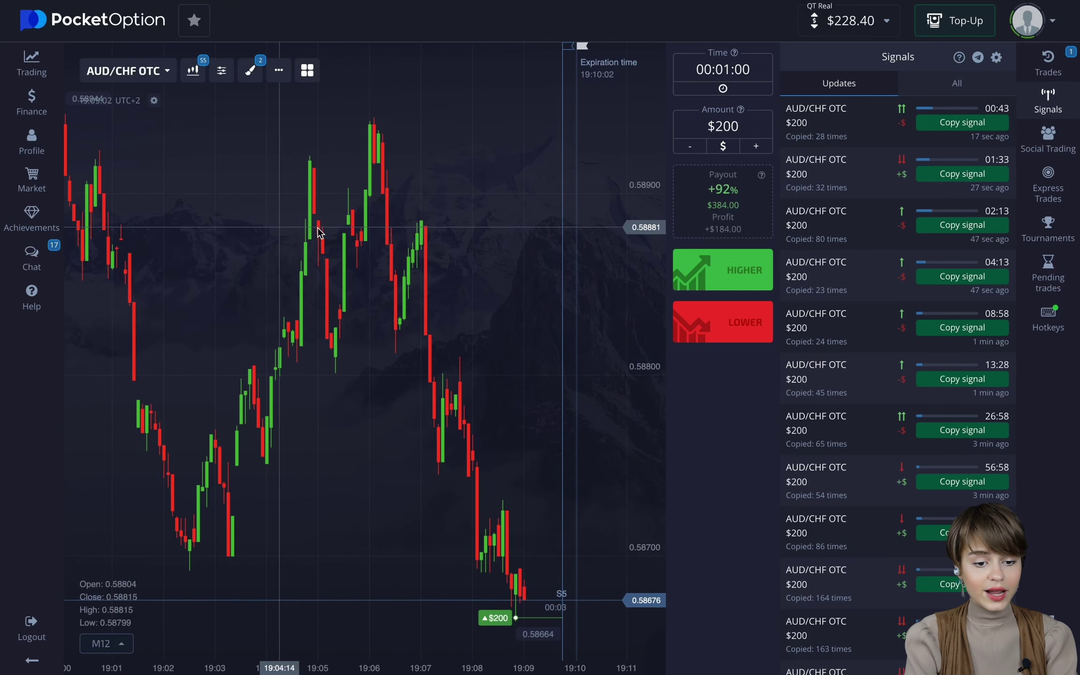
scroll(513, 246, up, 1)
drag(542, 236, 470, 237)
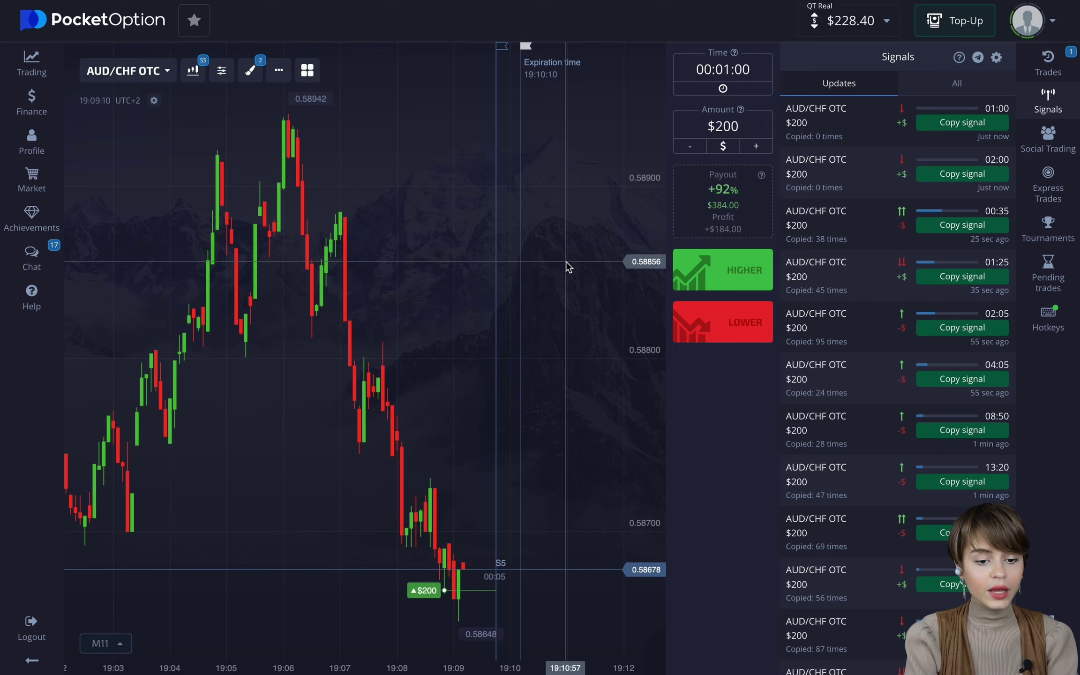
scroll(567, 260, up, 2)
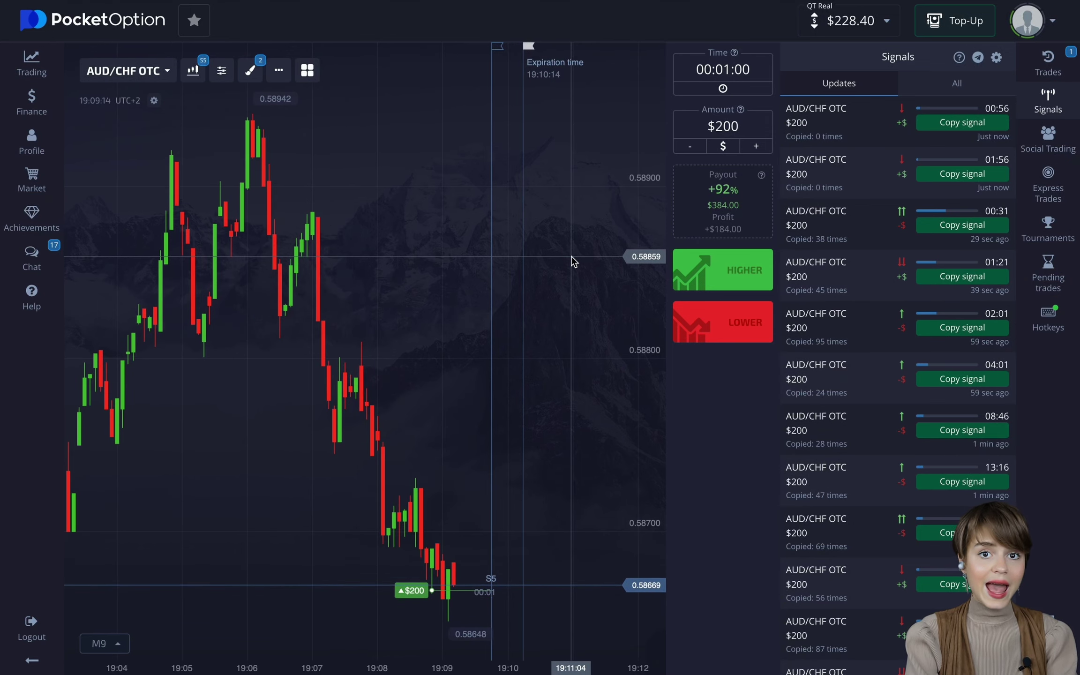
scroll(544, 417, up, 4)
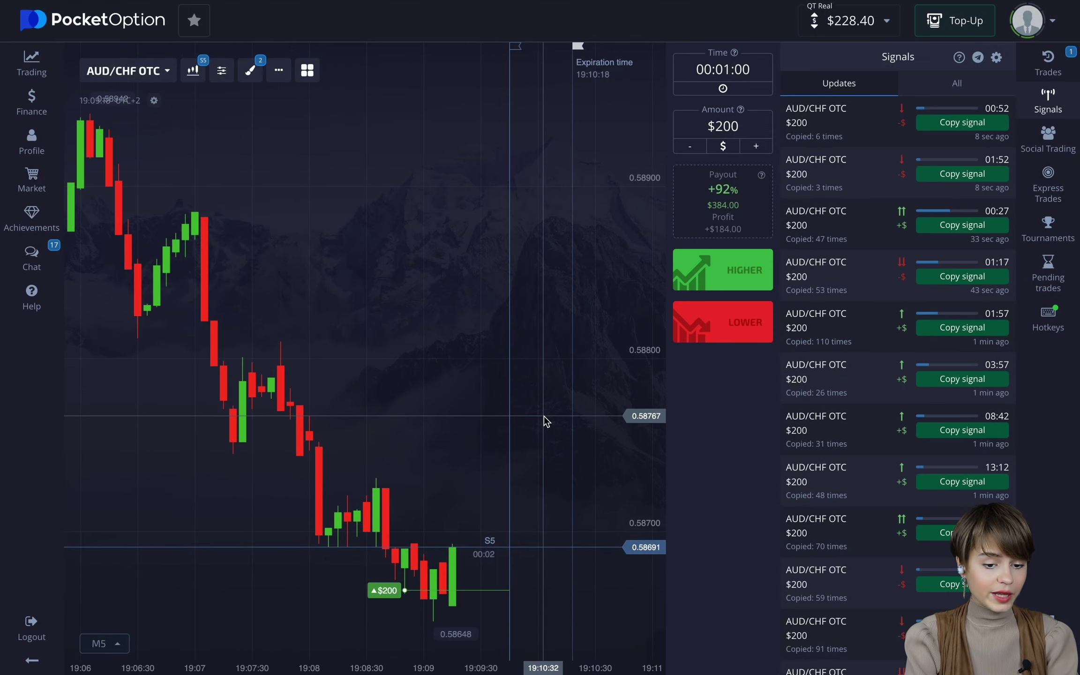
scroll(549, 388, down, 1)
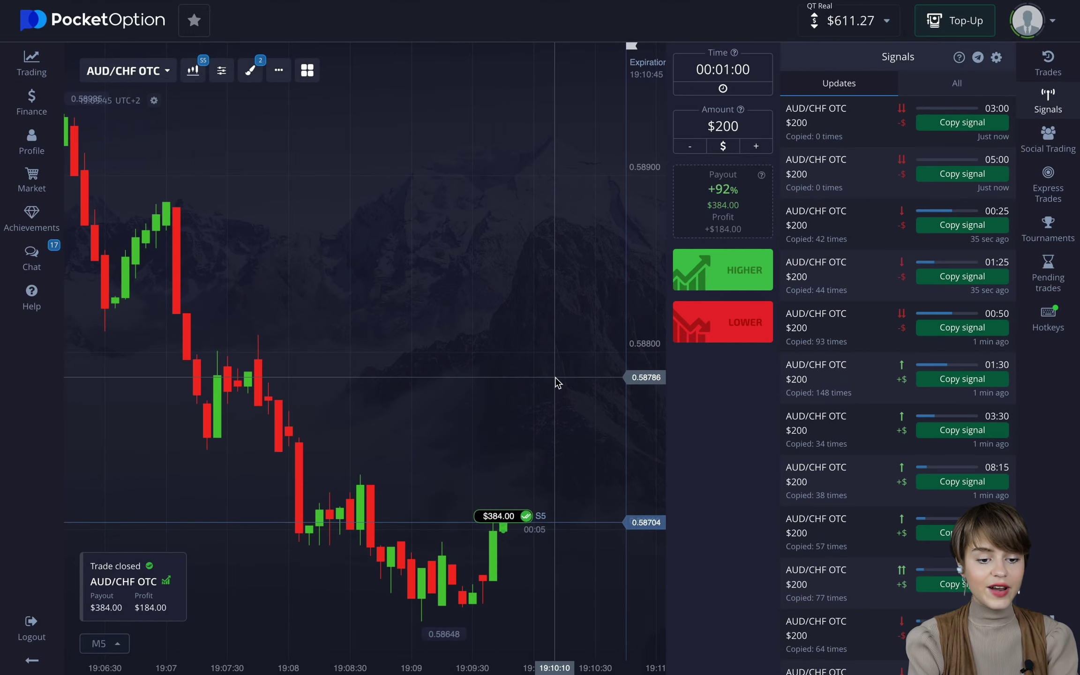
Hide the Signals panel so the AUD/CHF OTC chart widens, with balance at $612.40
scroll(480, 534, down, 3)
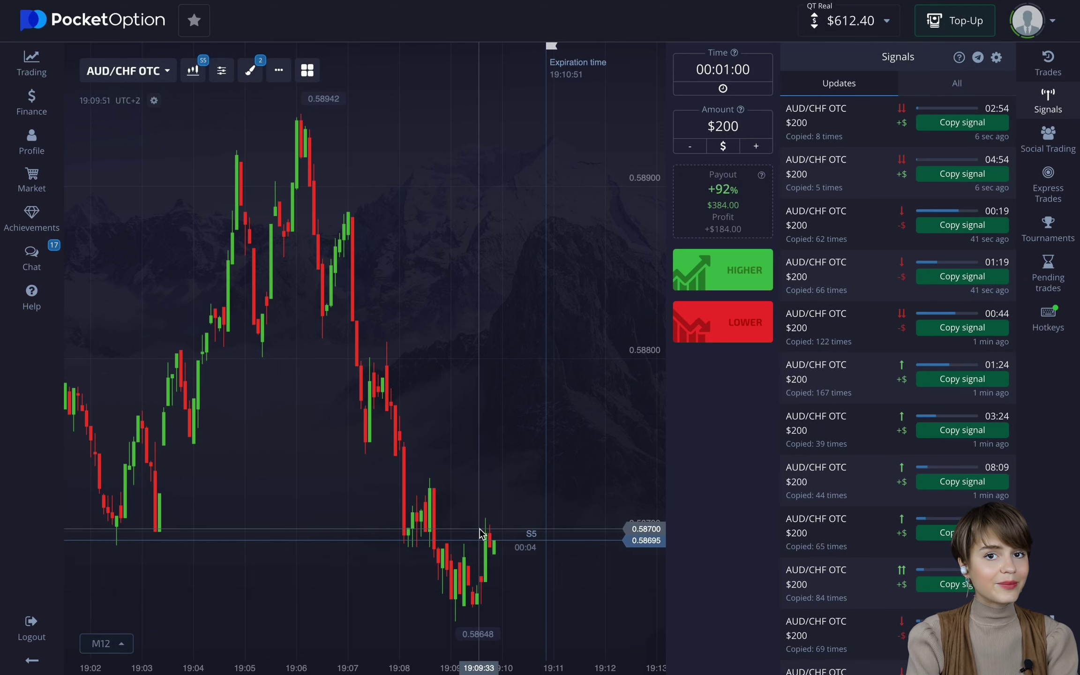
click(1053, 100)
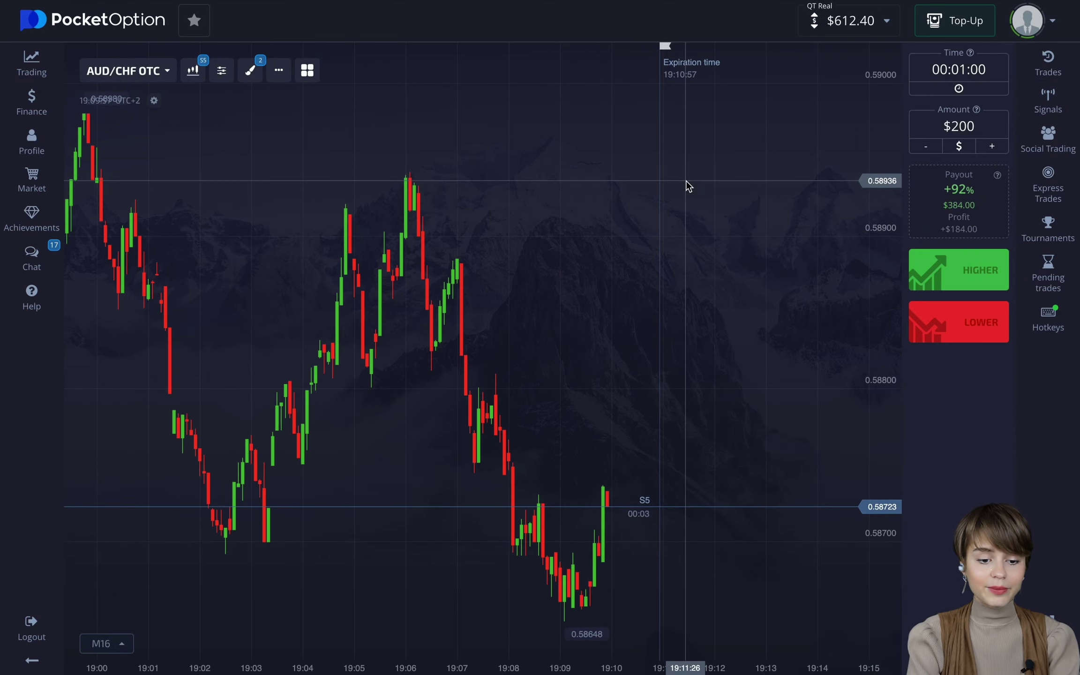